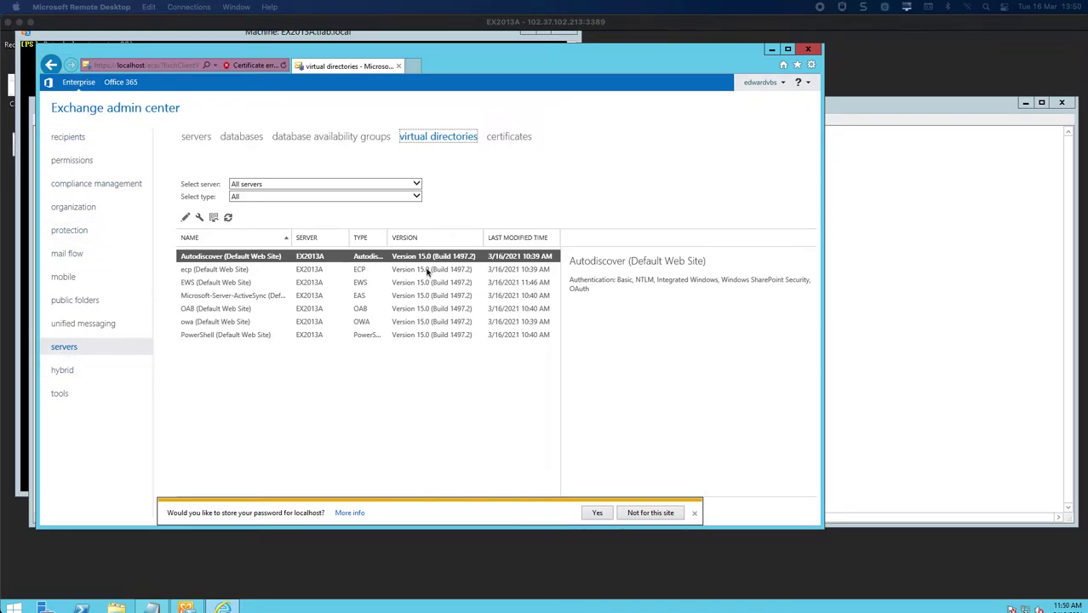
click(267, 201)
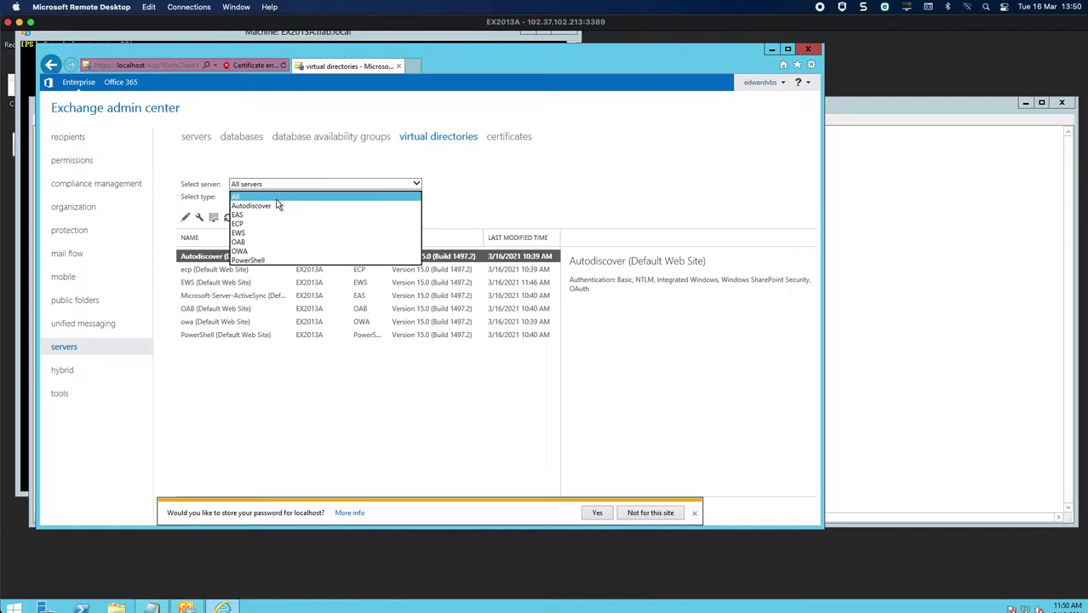
click(400, 184)
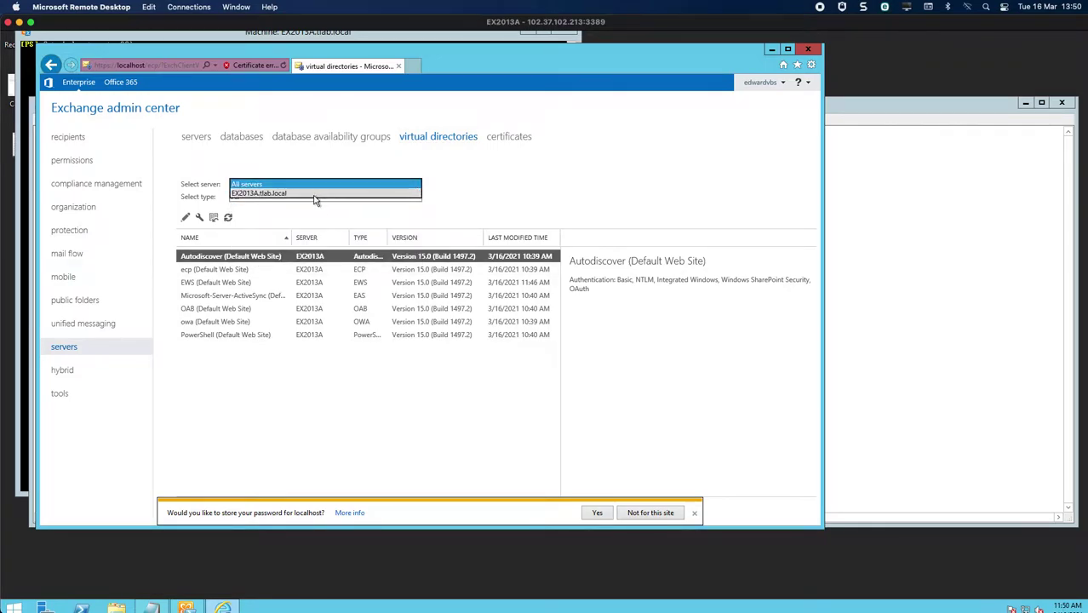
click(509, 206)
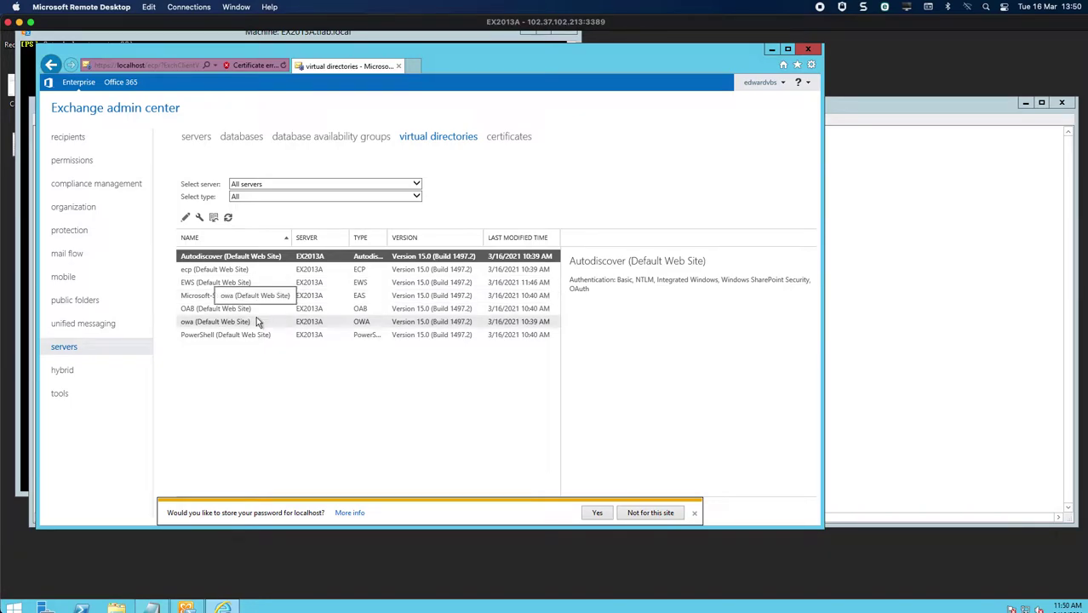
- Review the authentication settings of the Autodiscover (Default Web Site) virtual directory and close its properties
click(249, 257)
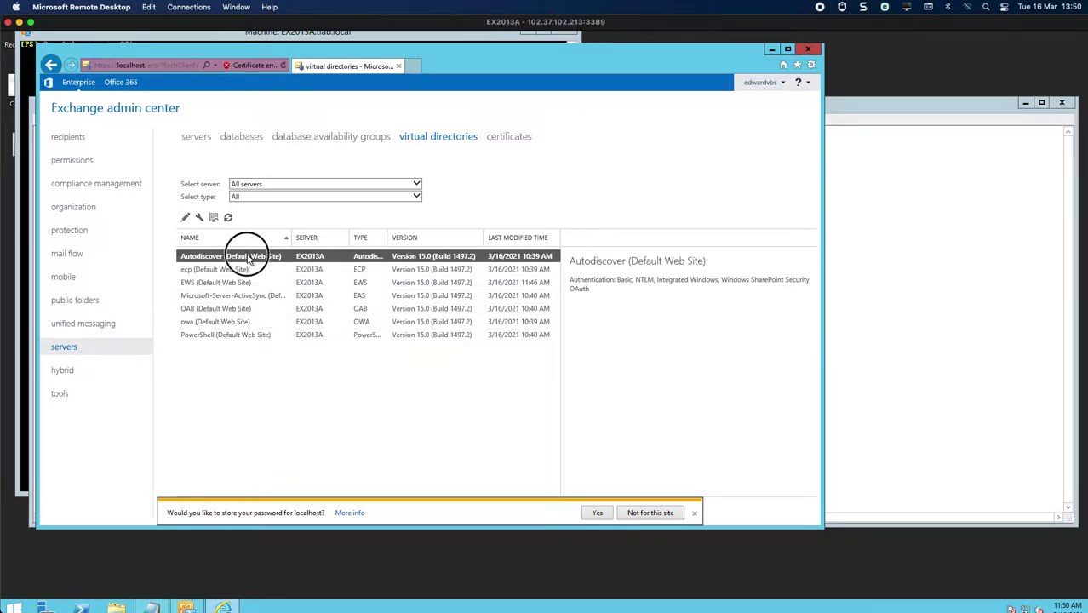
click(270, 207)
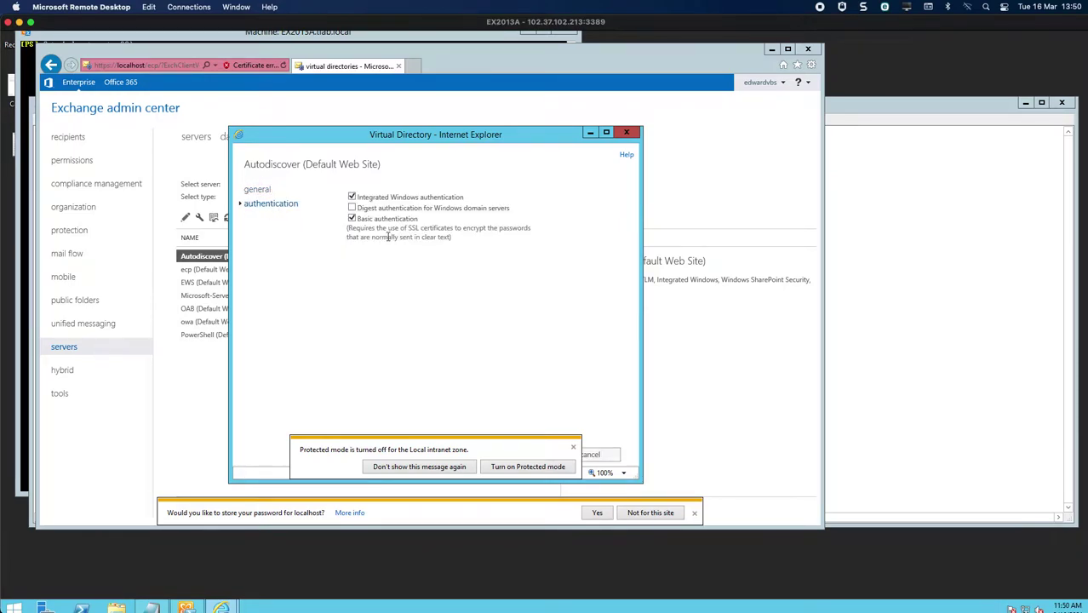
click(627, 132)
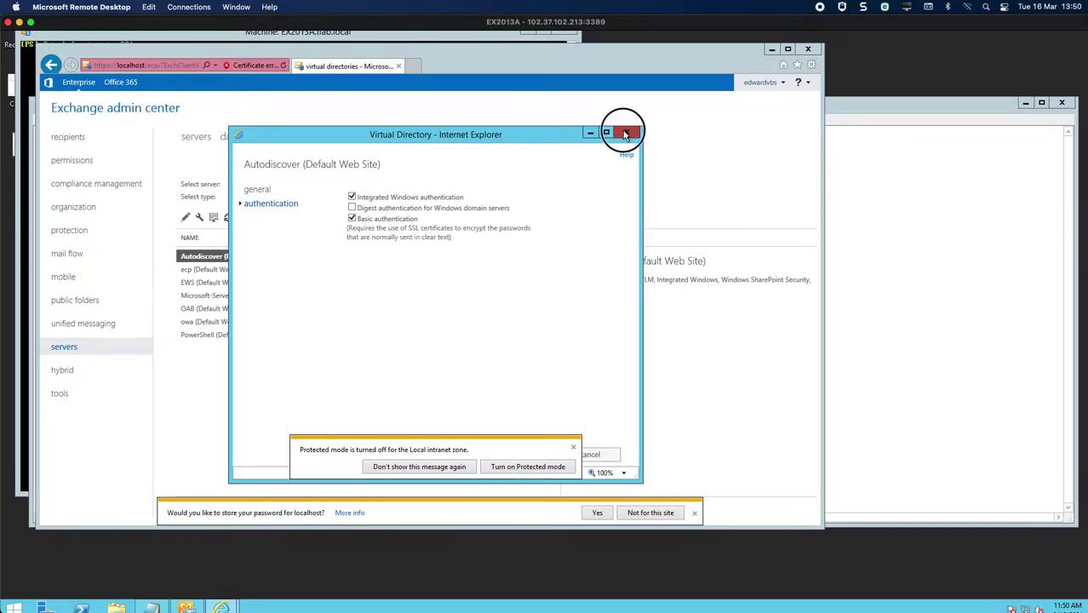
click(877, 187)
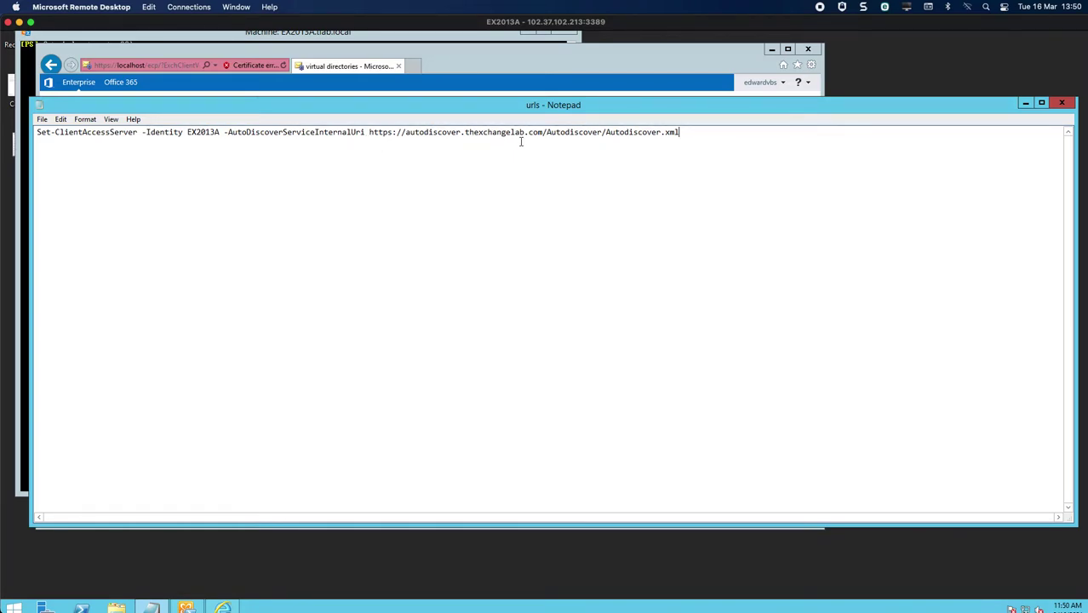
drag(694, 133, 15, 145)
key(ctrl+c)
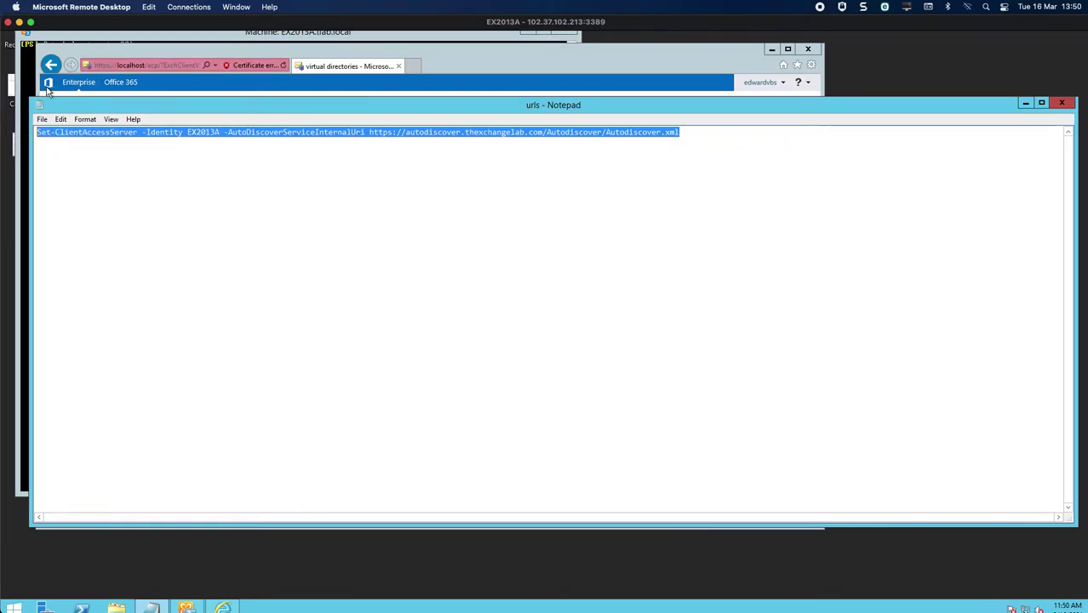
click(279, 55)
right_click(257, 149)
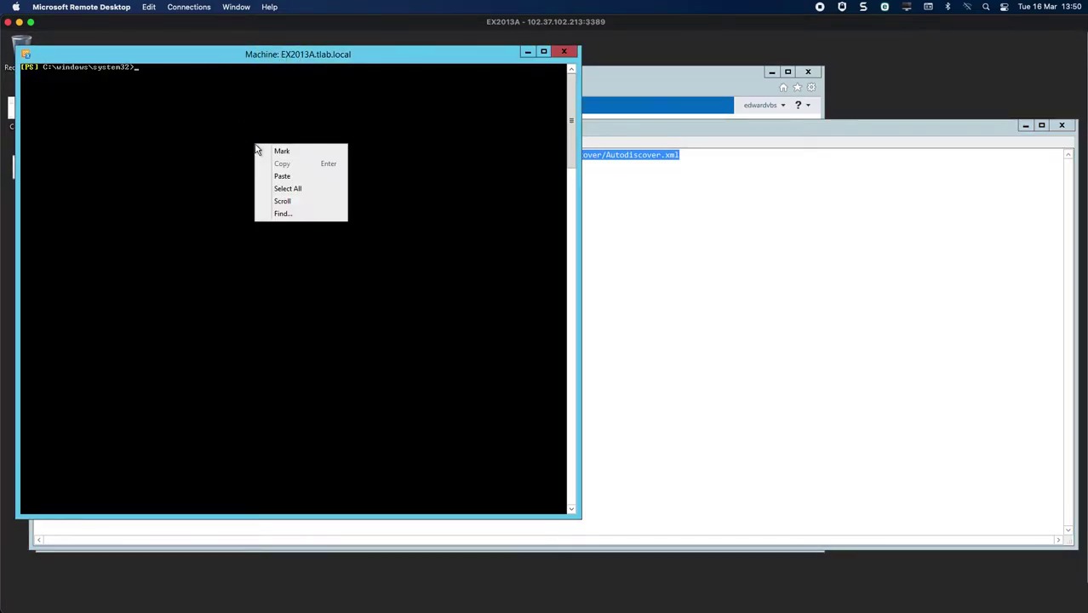
click(281, 176)
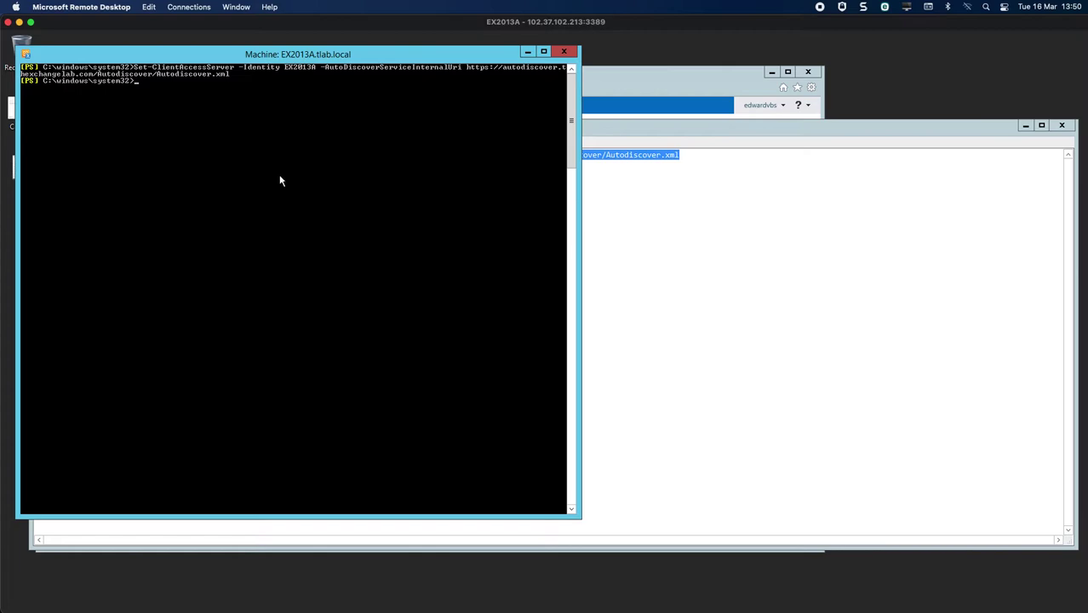
click(528, 51)
click(588, 78)
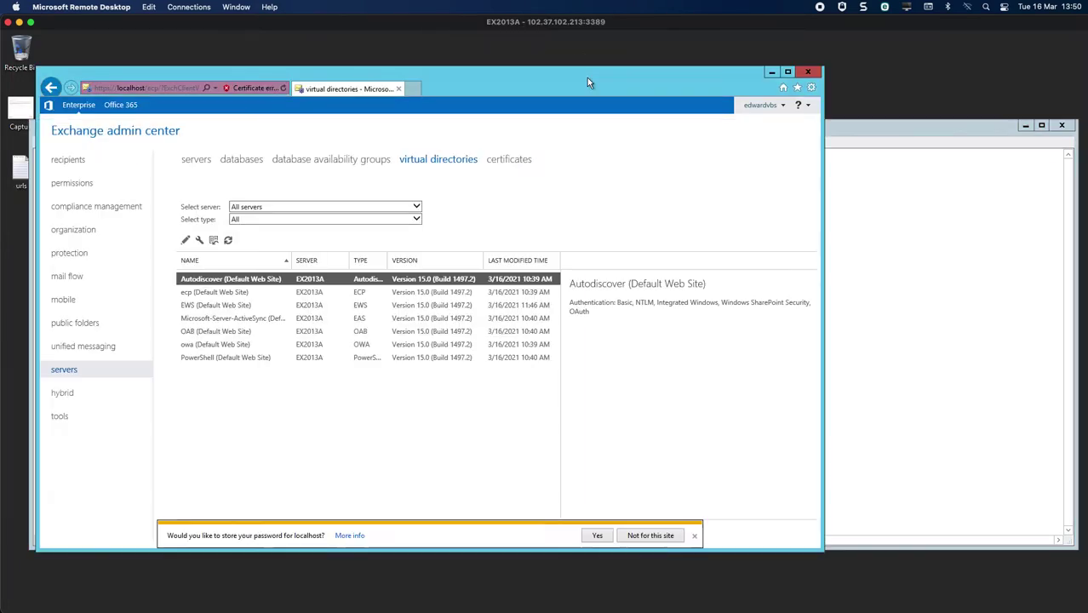
click(787, 71)
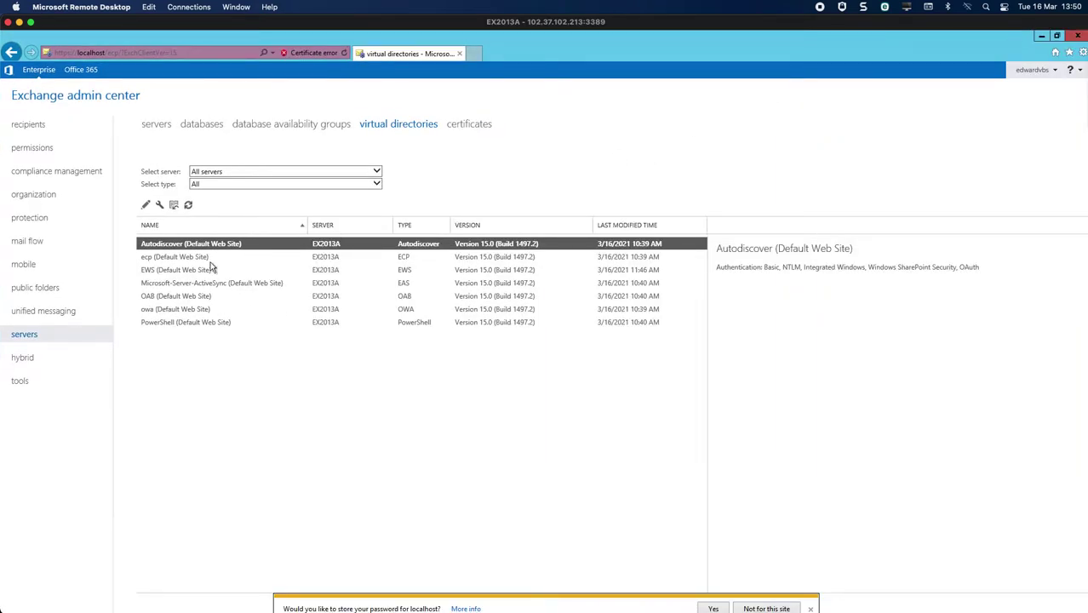
click(181, 260)
double_click(182, 260)
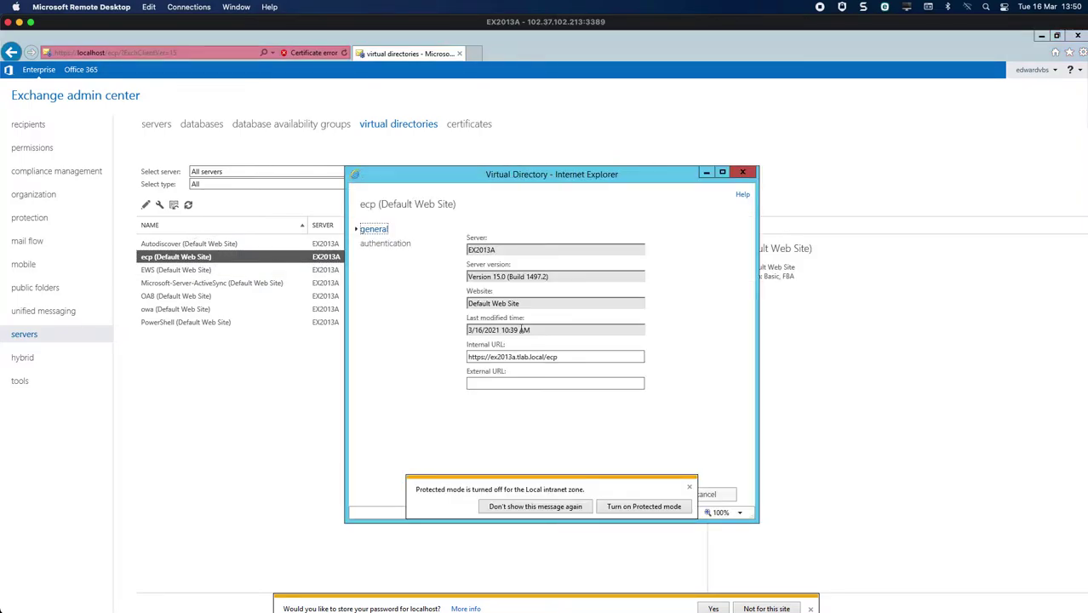
click(492, 357)
drag(491, 357, 546, 358)
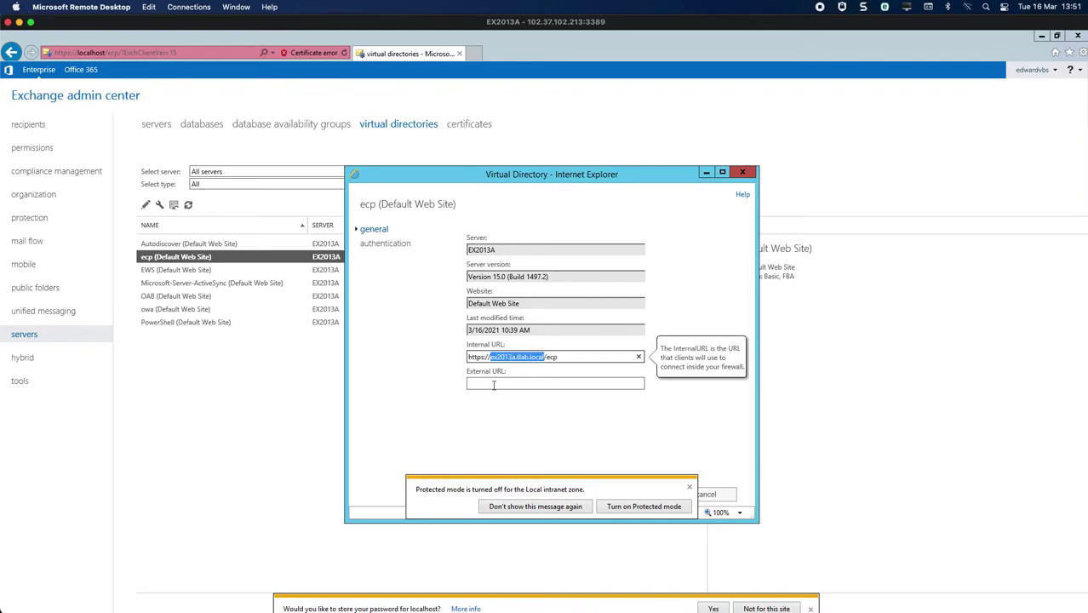
click(528, 383)
click(689, 487)
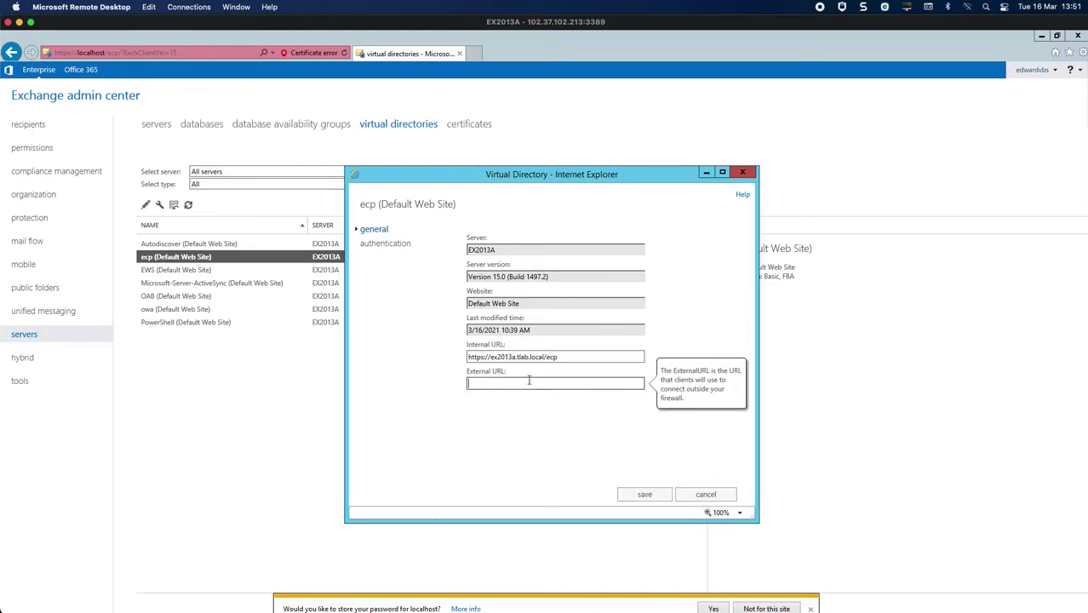
click(544, 356)
key(BackSpace)
key(BackSpace)
key(BackSpace)
key(BackSpace)
key(BackSpace)
key(BackSpace)
key(BackSpace)
key(BackSpace)
key(BackSpace)
key(BackSpace)
key(BackSpace)
key(BackSpace)
key(BackSpace)
key(BackSpace)
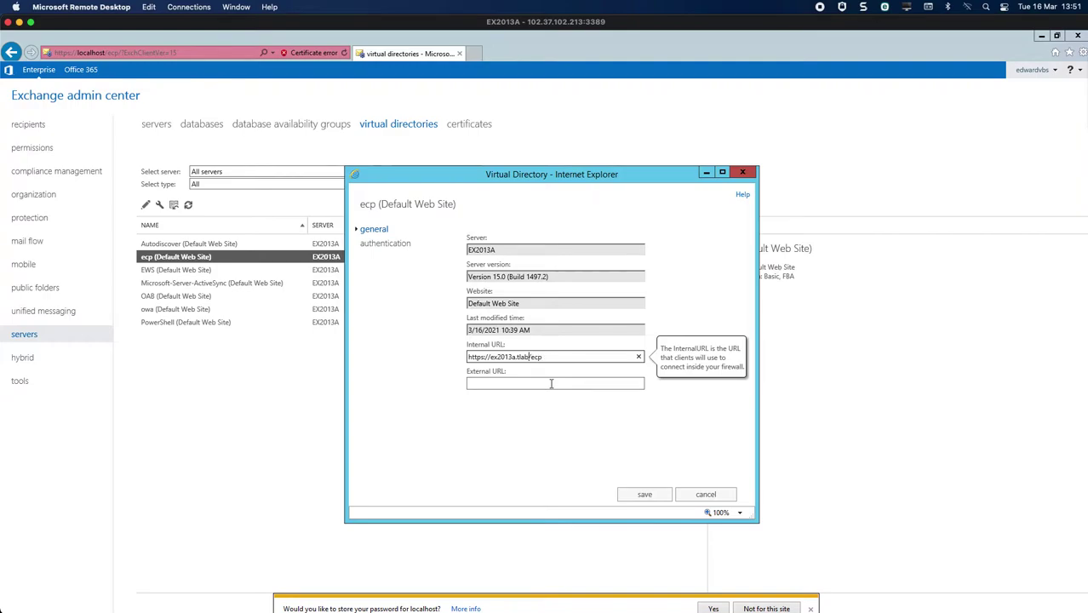
key(BackSpace)
key(BackSpace)
key(BackSpace)
text(mail.thexchangelab.com)
click(569, 357)
drag(569, 356, 405, 355)
key(ctrl+c)
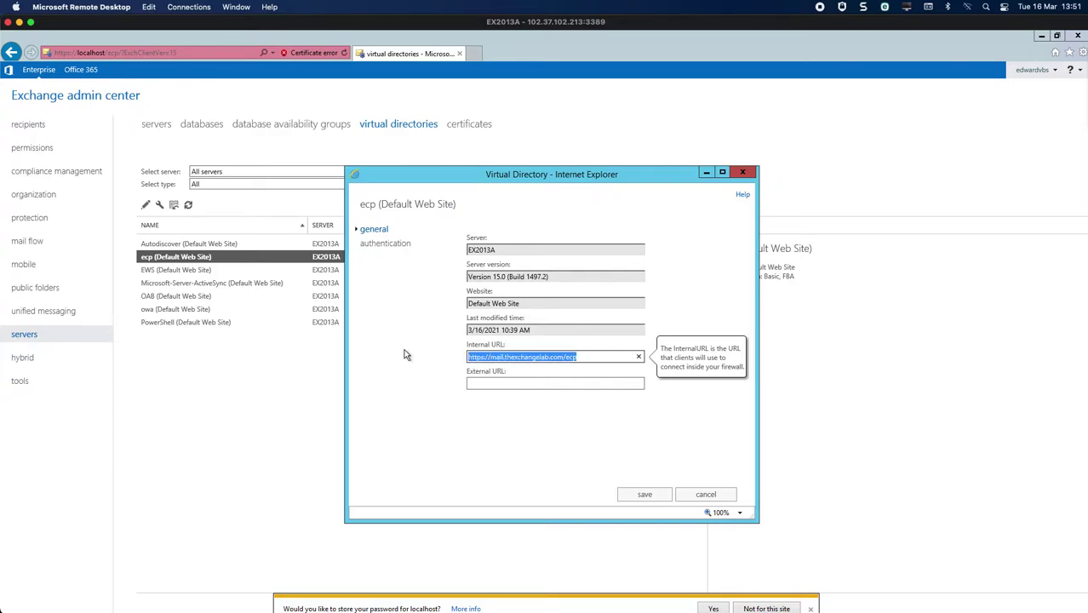
click(533, 385)
key(ctrl+v)
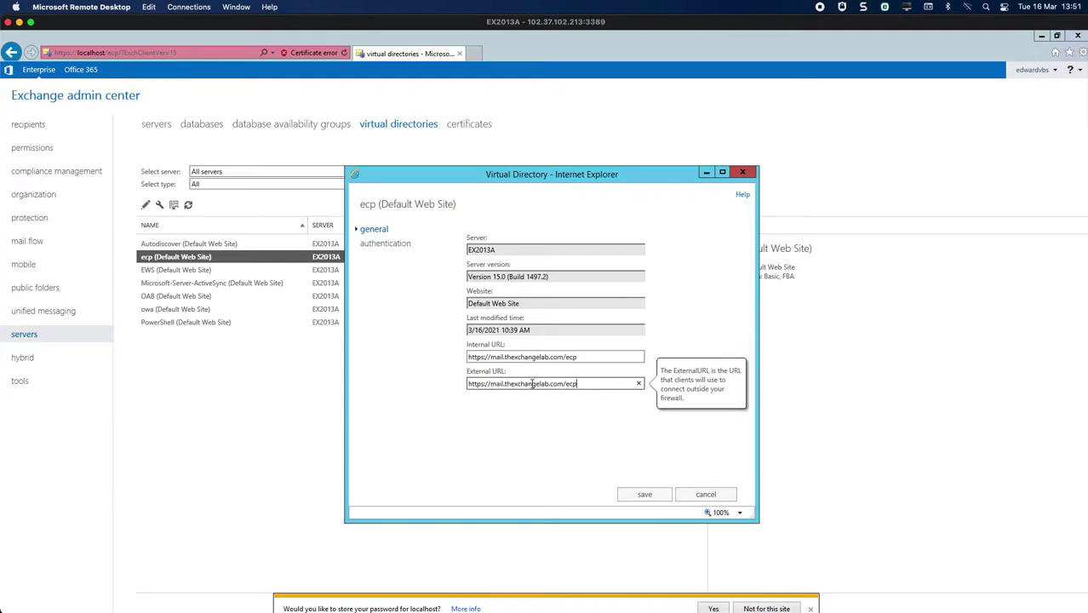
- Copy the host name mail.thexchangelab.com from the ecp internal URL and save the virtual directory's changes
drag(563, 358, 499, 363)
key(ctrl+c)
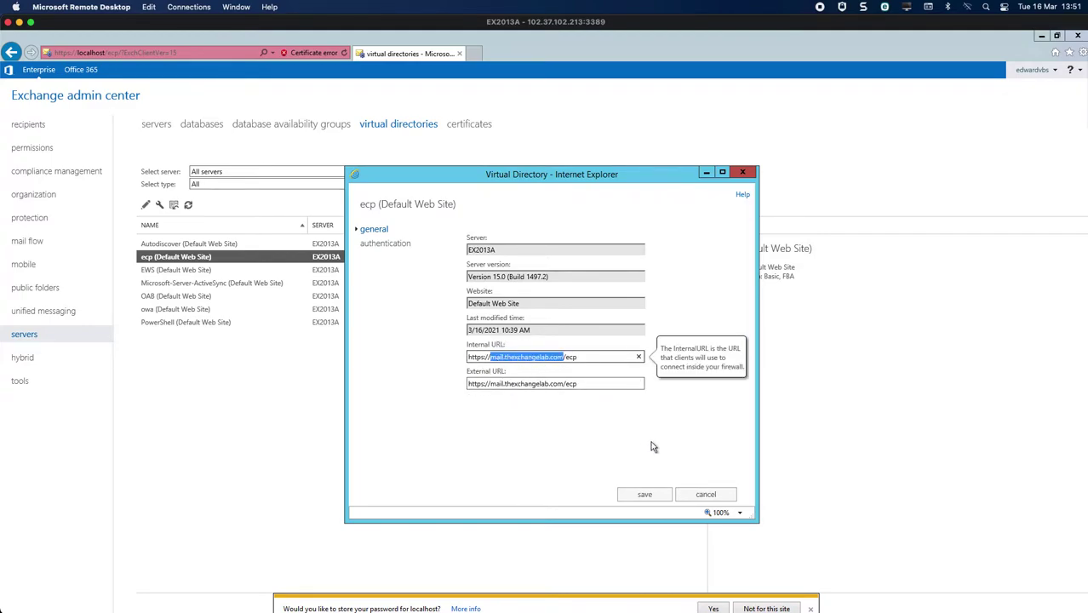
click(653, 495)
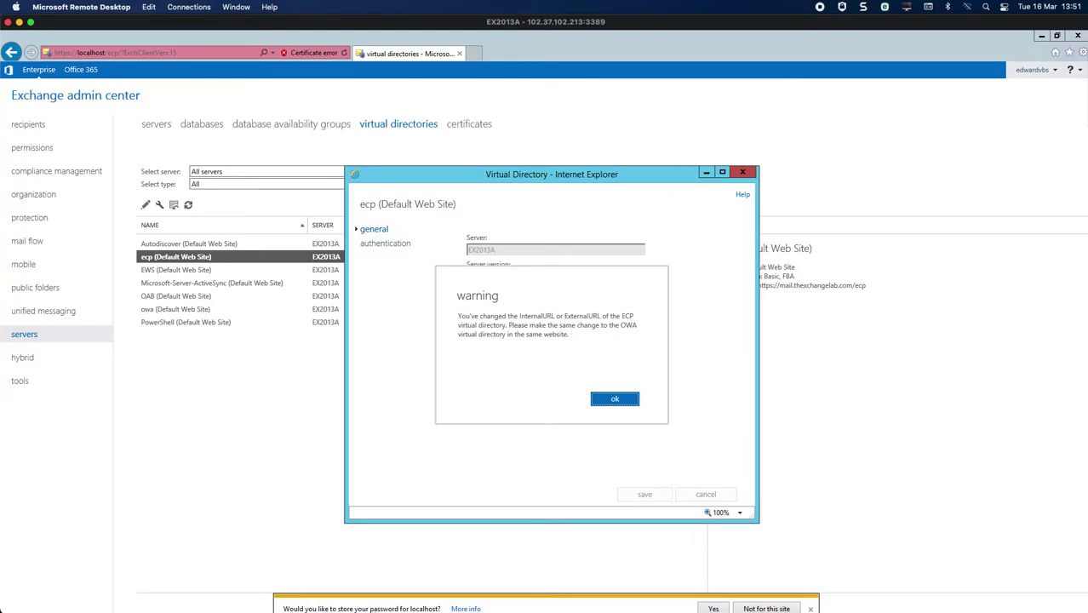
click(618, 400)
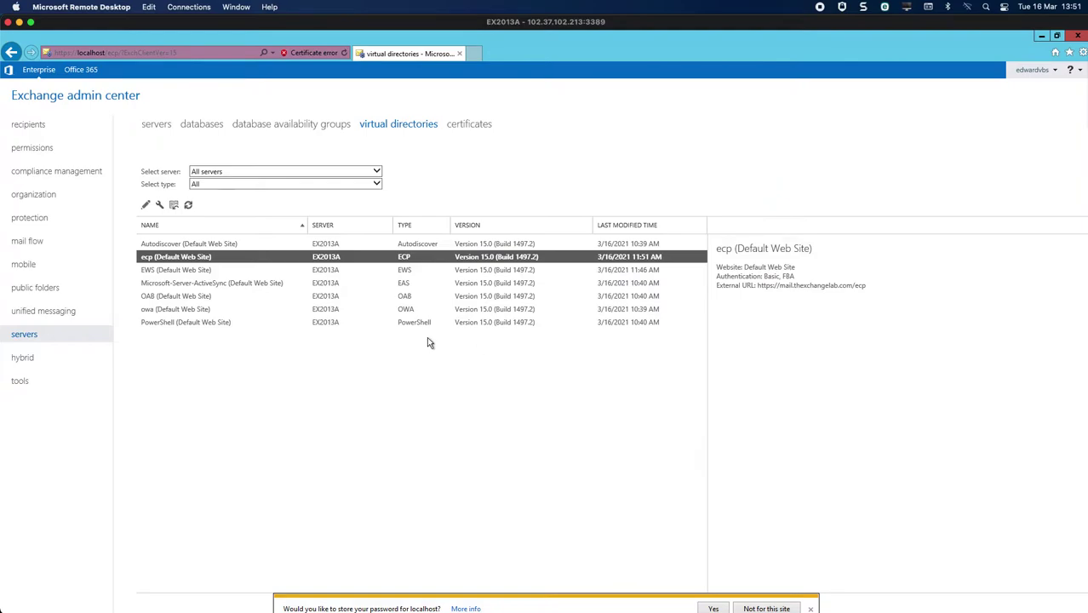
- Enable the MRS Proxy endpoint on the EWS (Default Web Site) virtual directory and save it
double_click(180, 270)
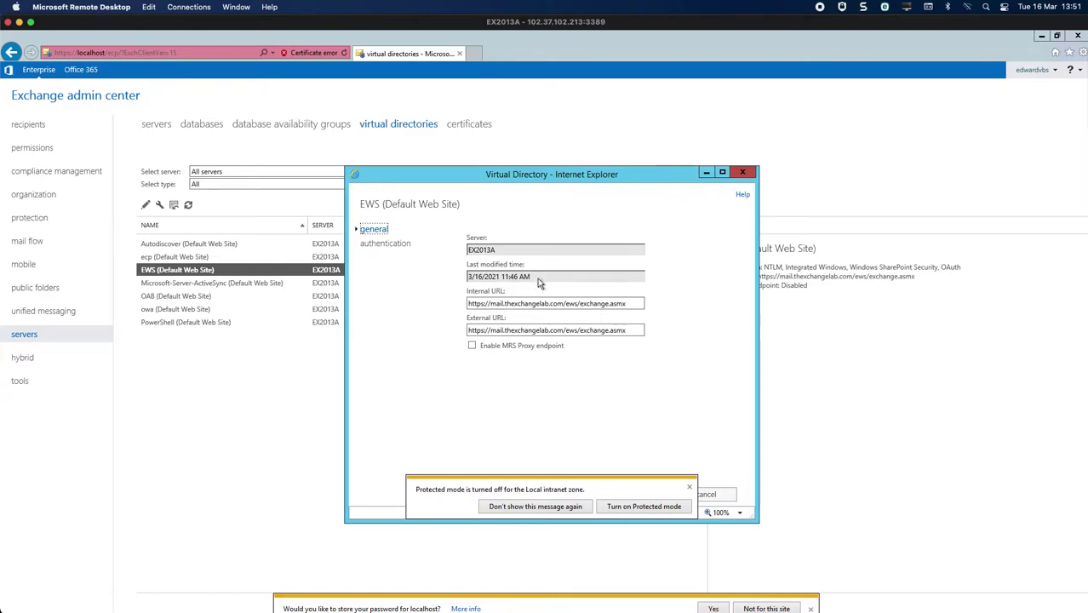
mouse_move(475, 353)
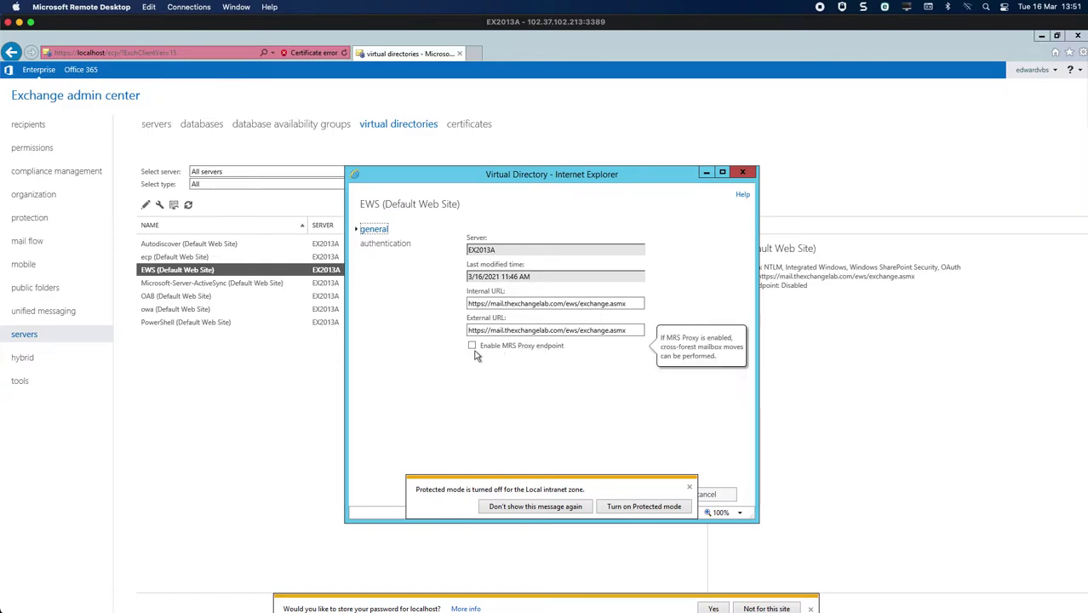
click(475, 348)
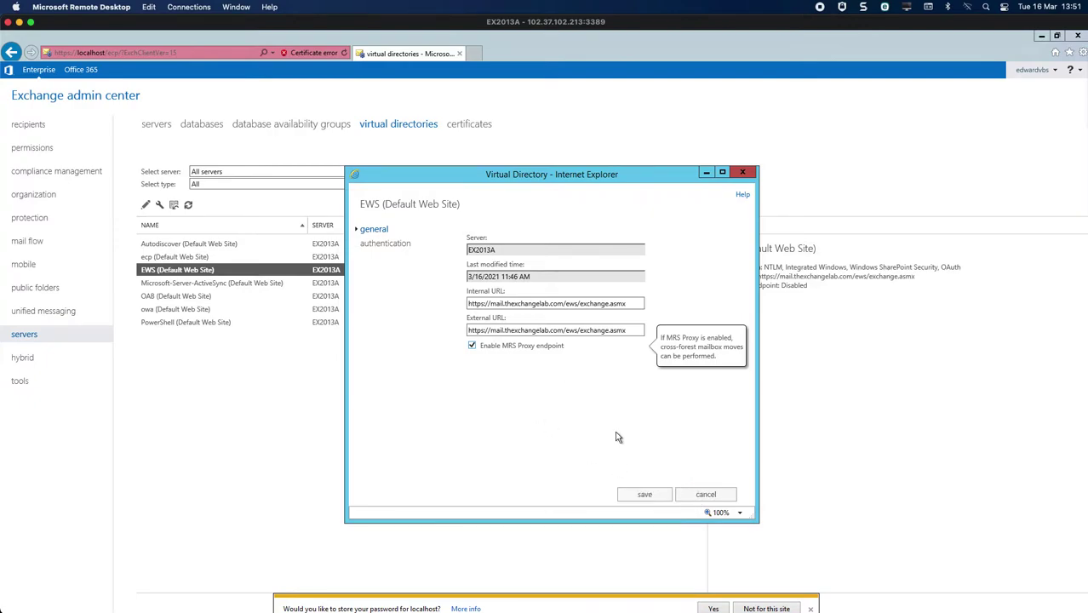
drag(561, 333, 500, 332)
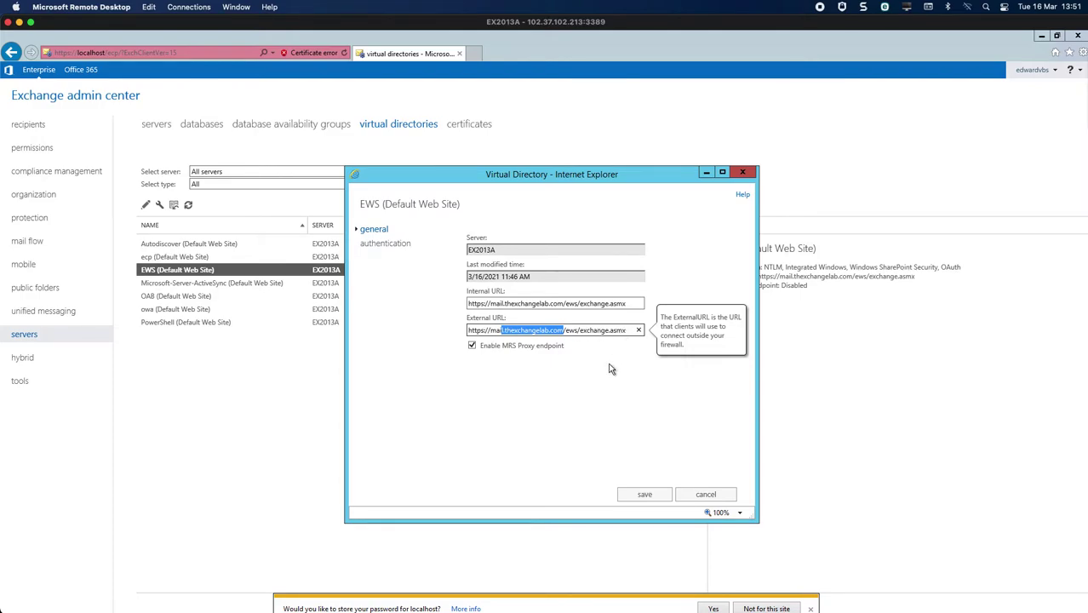
click(647, 494)
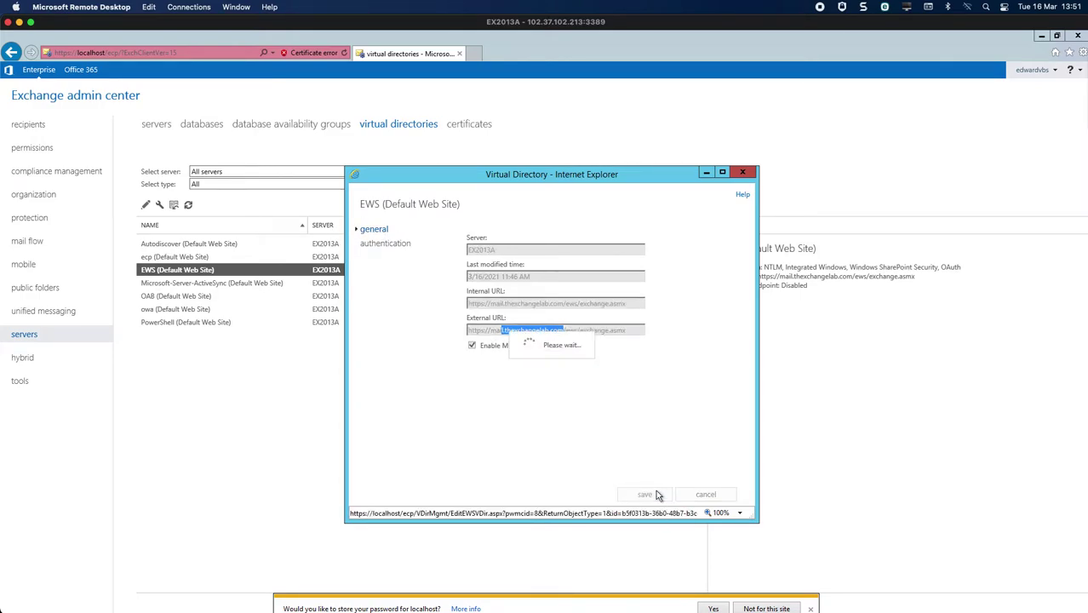
double_click(229, 289)
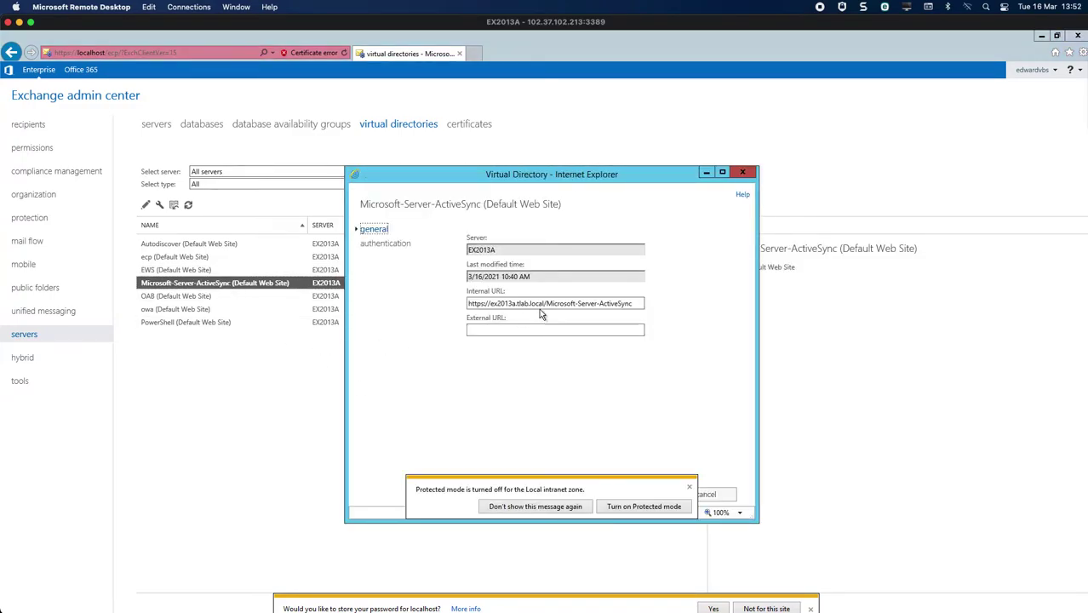
drag(544, 307, 499, 312)
key(ctrl+v)
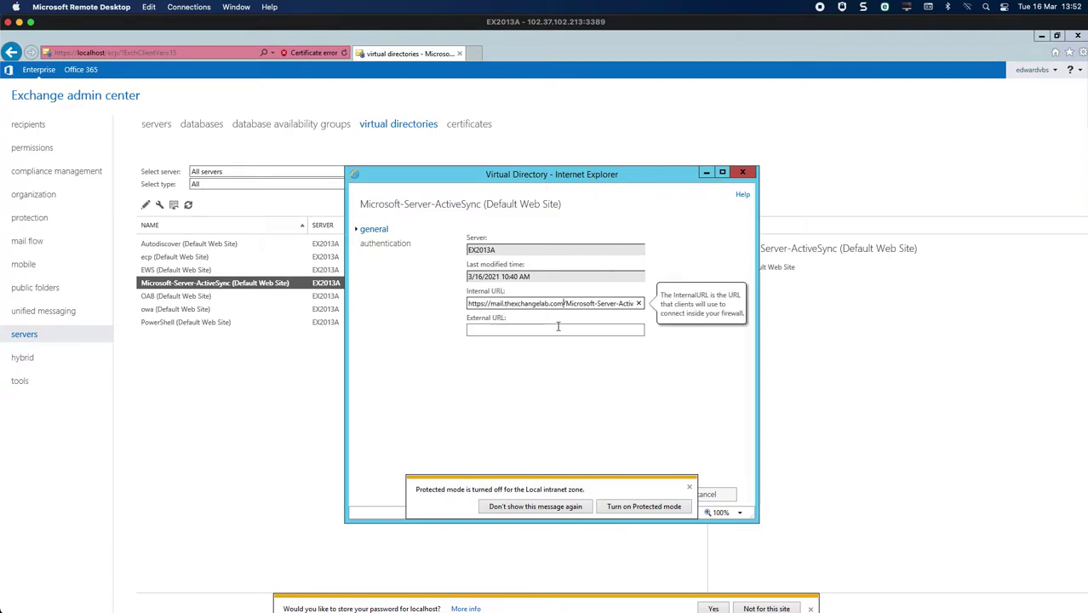
key(ctrl+a)
key(ctrl+c)
click(537, 330)
key(ctrl+v)
- Copy the host name mail.thexchangelab.com from the ActiveSync external URL and save the virtual directory's changes
drag(545, 331, 471, 331)
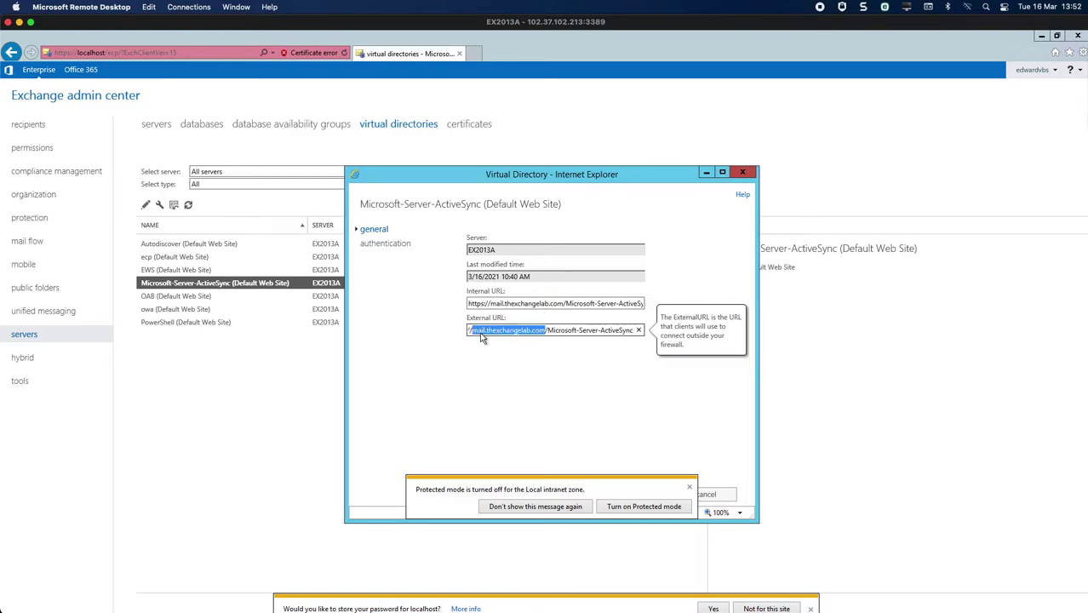
click(689, 484)
click(658, 496)
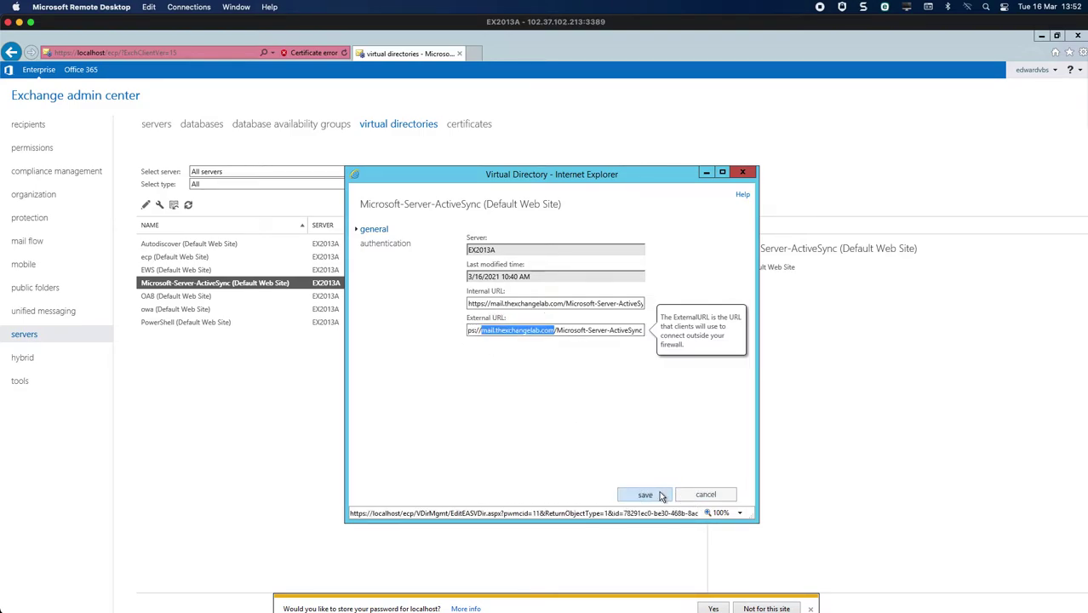
double_click(166, 296)
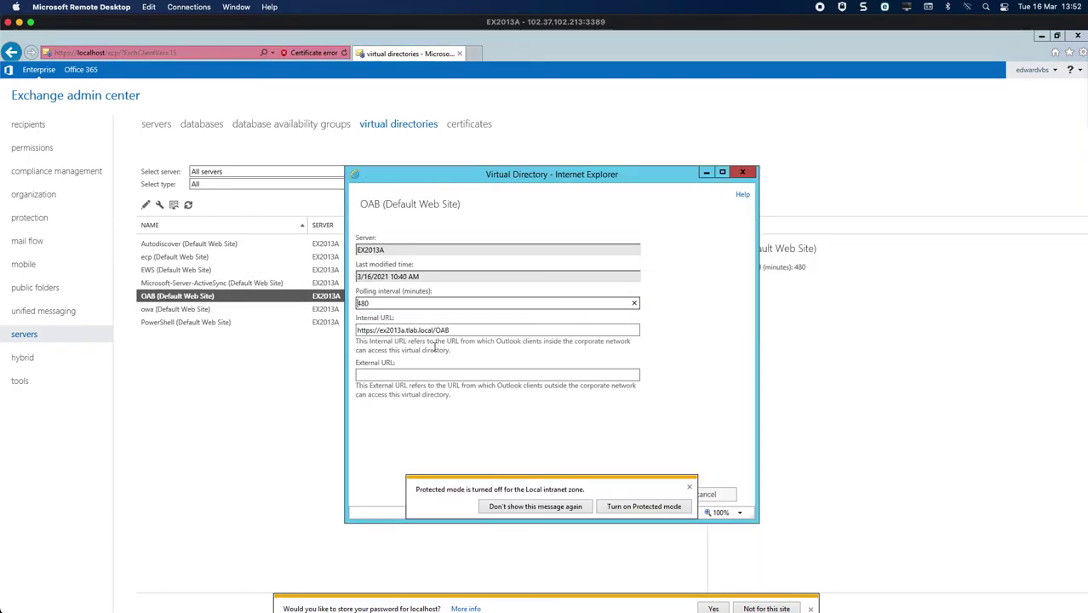
drag(436, 331, 379, 330)
key(ctrl+v)
drag(473, 331, 339, 330)
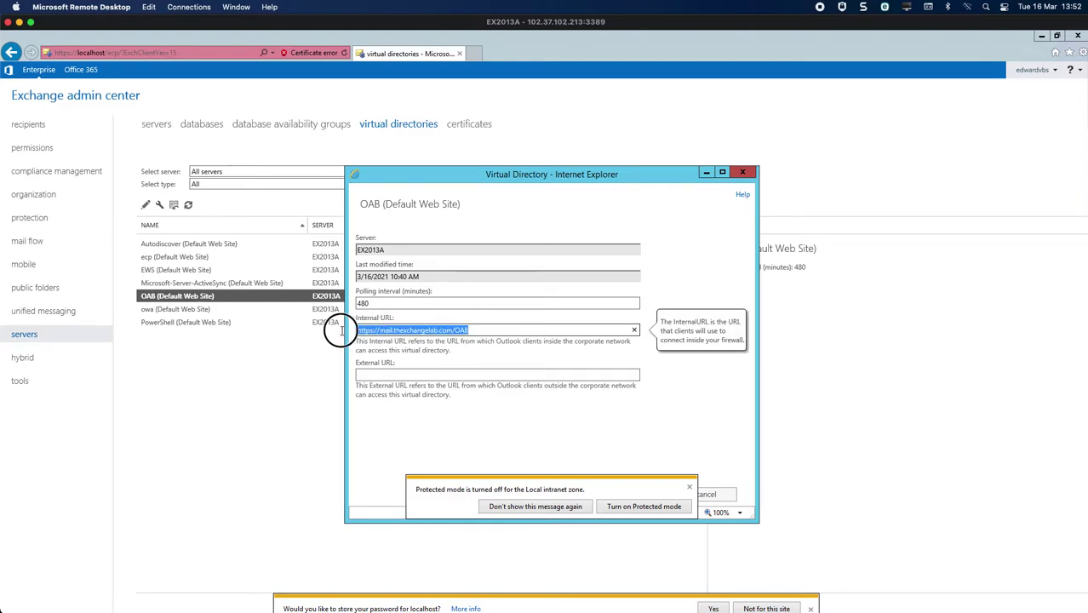
click(413, 376)
key(ctrl+v)
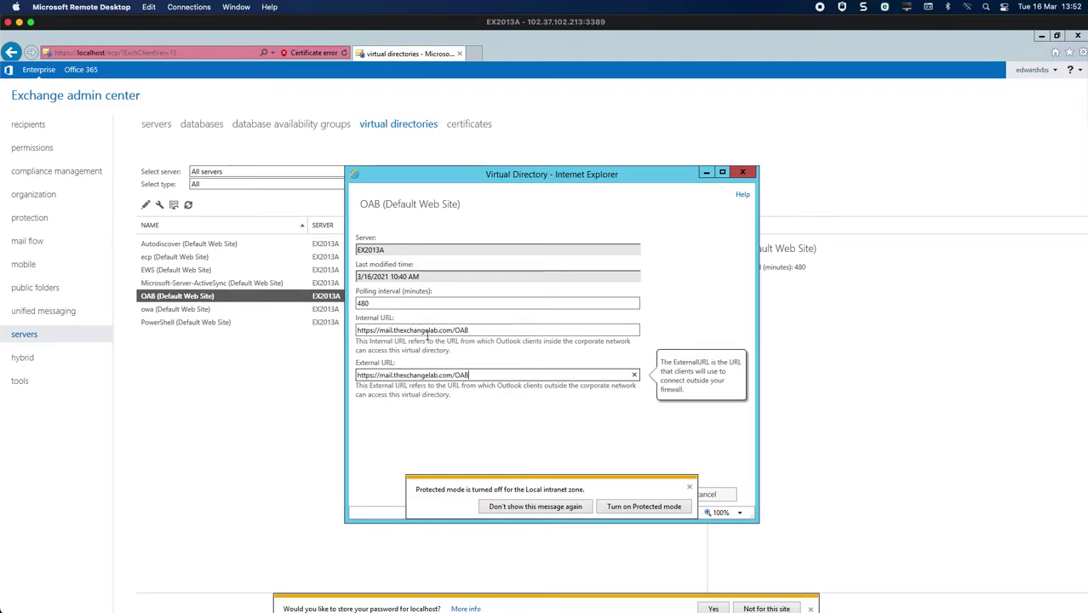
click(691, 489)
click(656, 494)
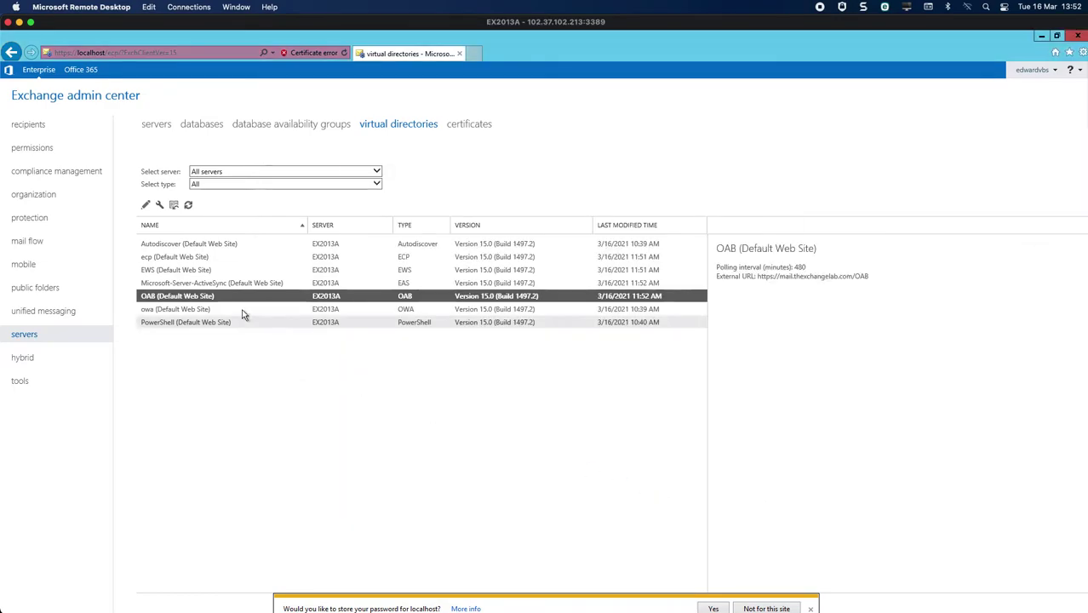
double_click(204, 310)
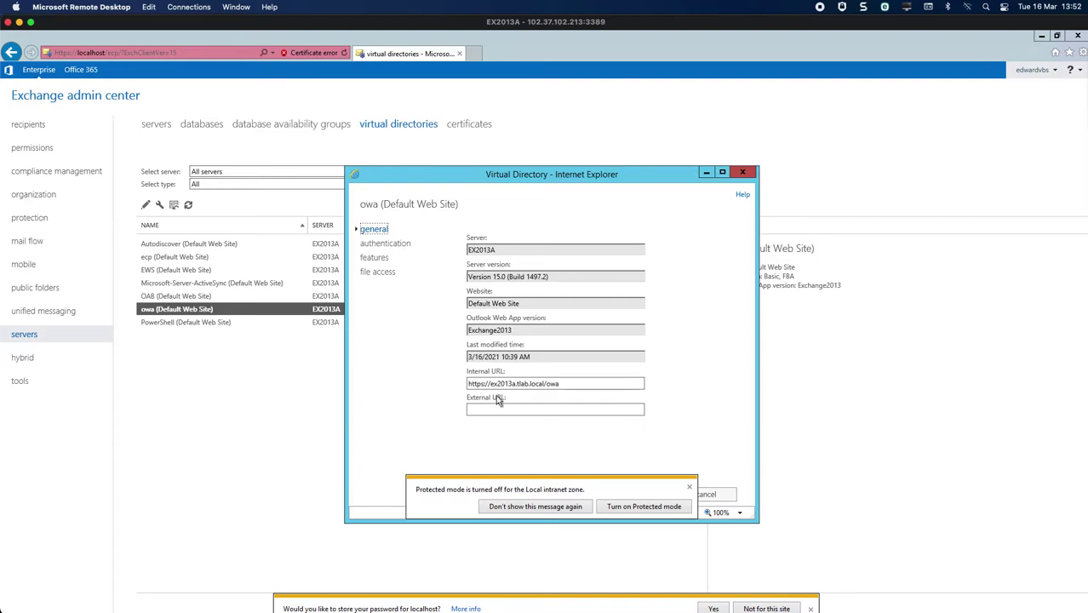
click(544, 384)
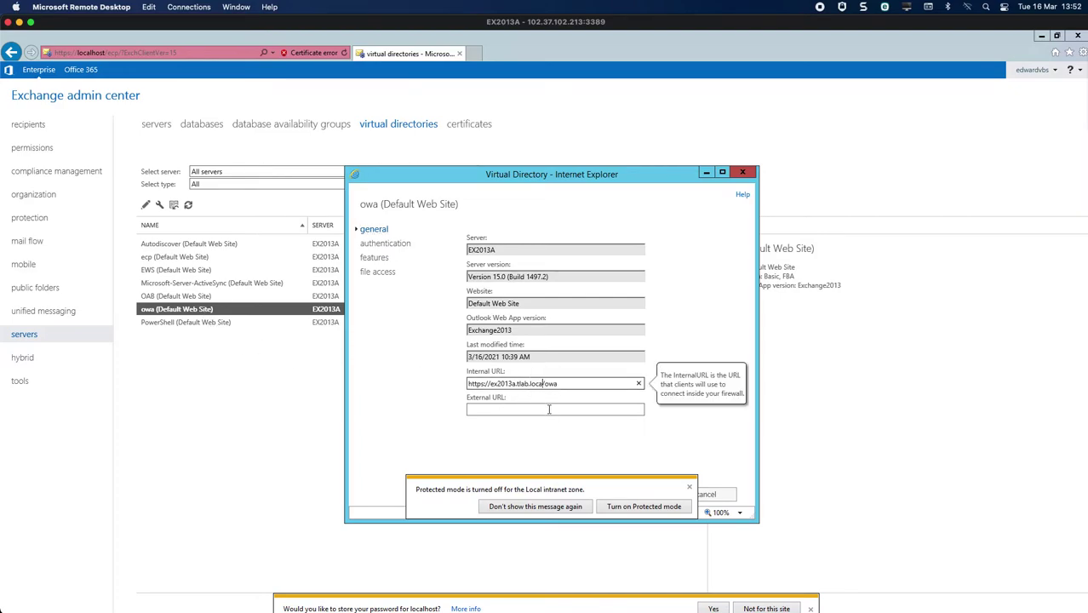
key(BackSpace)
key(BackSpace)
key(BackSpace)
key(BackSpace)
key(BackSpace)
key(BackSpace)
key(BackSpace)
key(BackSpace)
key(BackSpace)
key(BackSpace)
key(BackSpace)
key(BackSpace)
key(BackSpace)
key(BackSpace)
key(BackSpace)
key(BackSpace)
text(mail.thexchangelab.com)
key(ctrl+a)
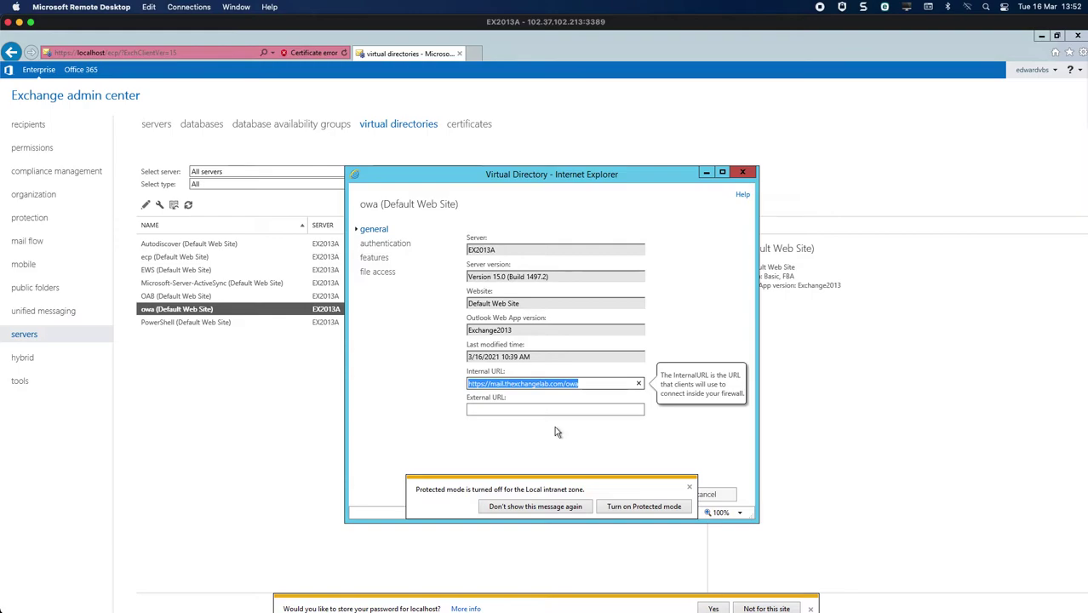
key(ctrl+c)
click(555, 410)
key(ctrl+v)
click(690, 490)
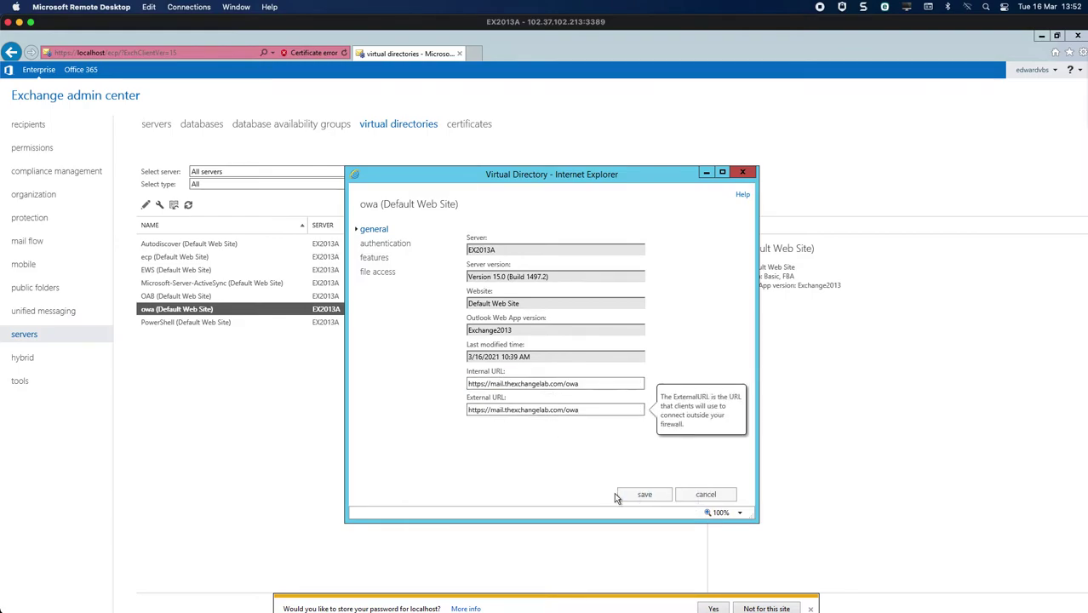
click(632, 494)
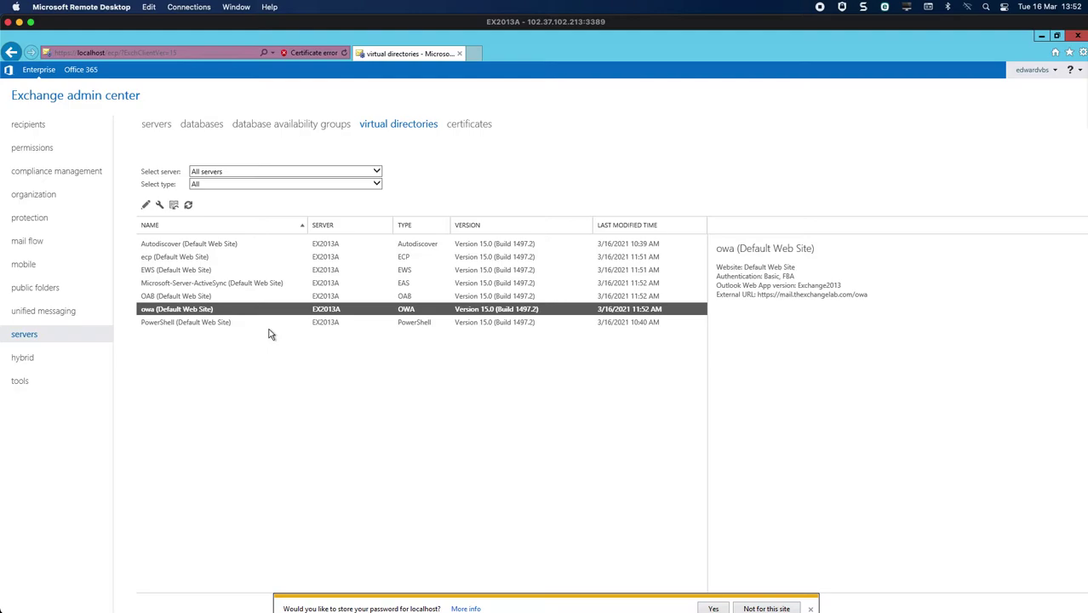
double_click(197, 323)
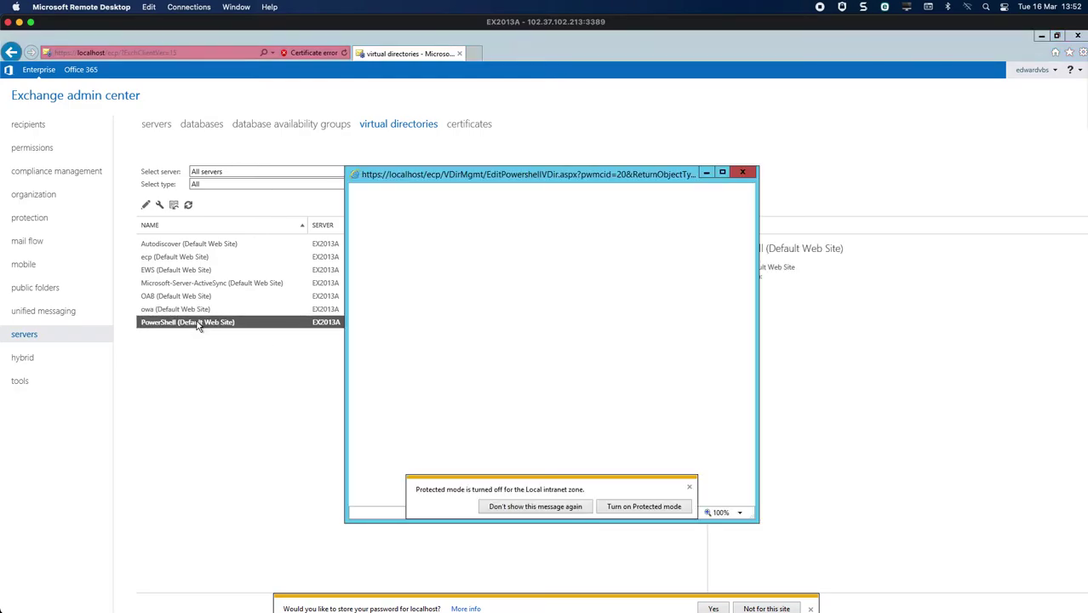
click(745, 173)
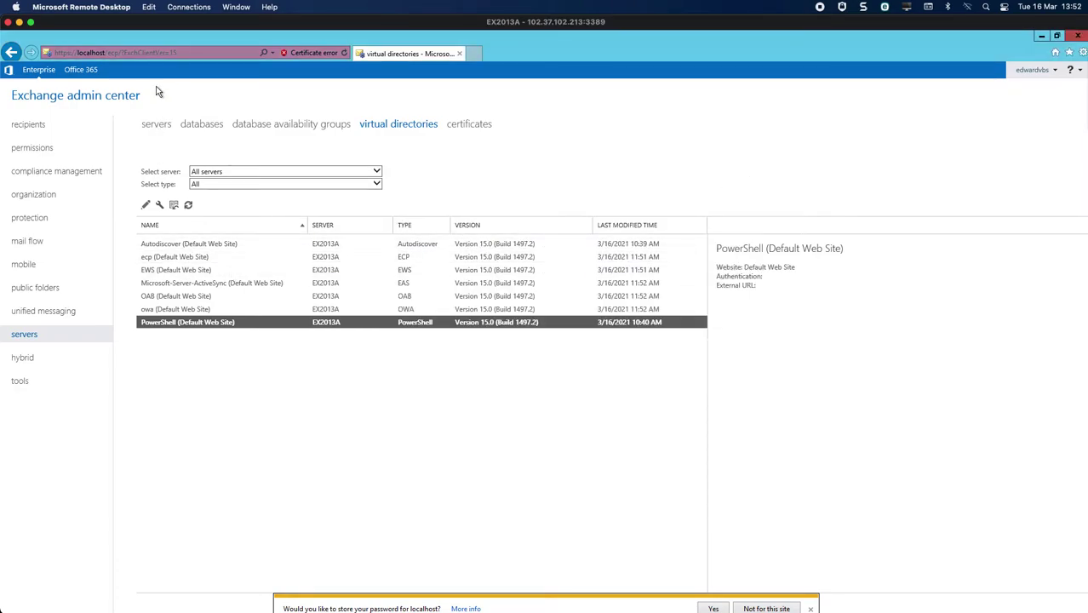
- Open the Outlook Anywhere settings of server EX2013A and set the external host name to mail.thexchangelab.com
click(157, 125)
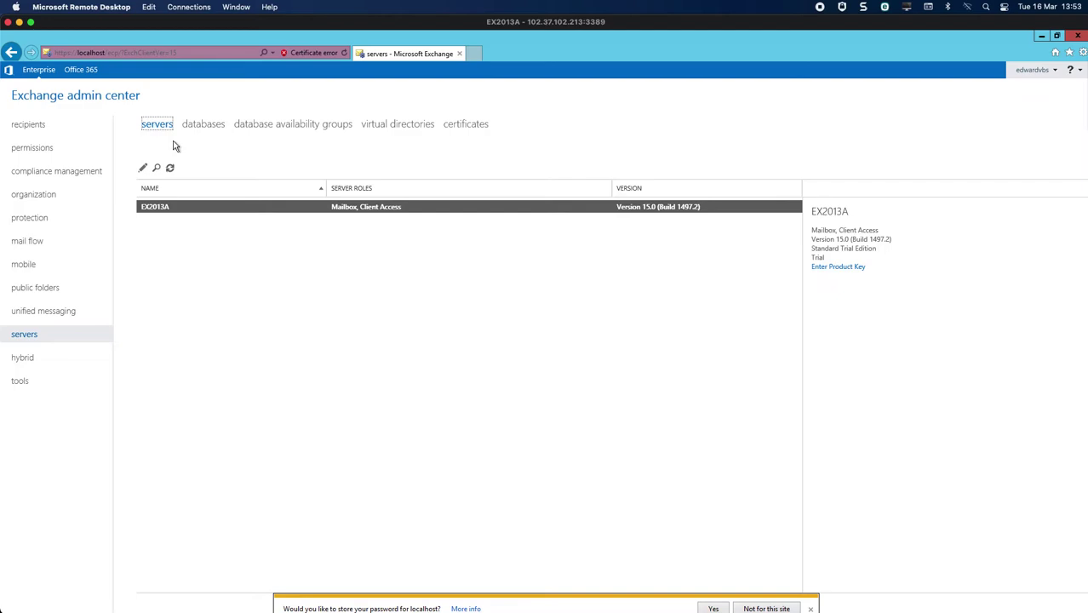
double_click(171, 209)
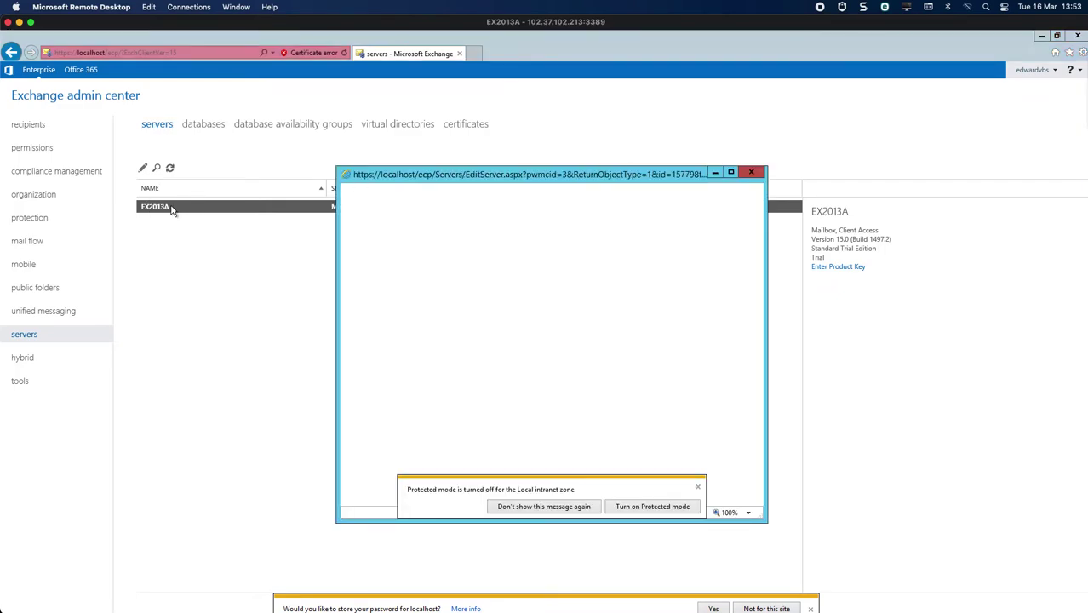
click(390, 355)
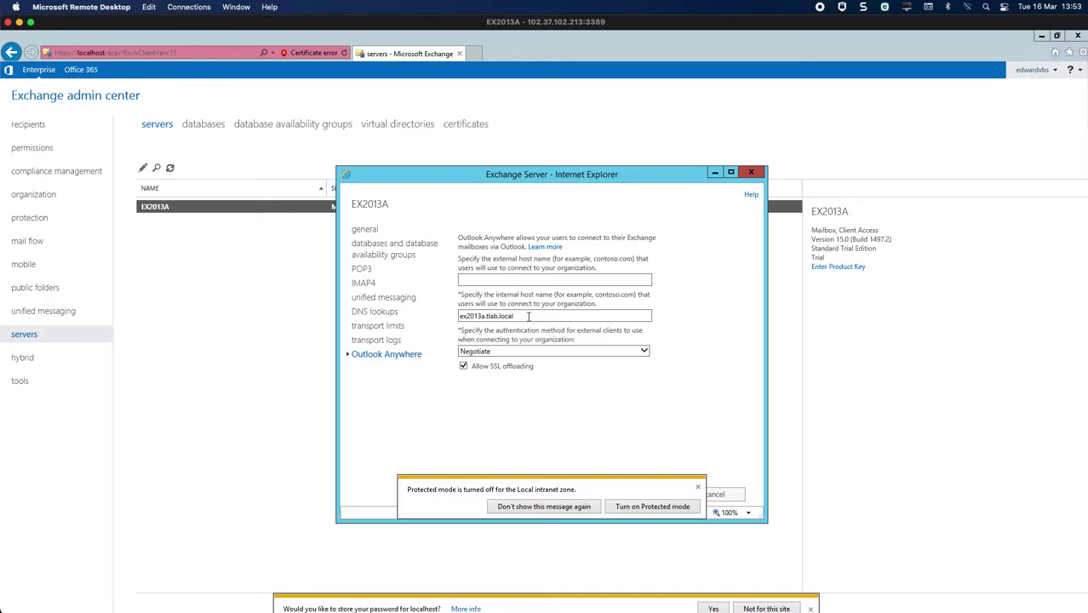
click(514, 282)
key(ctrl+v)
key(ctrl+a)
key(BackSpace)
text(mail.thexchan)
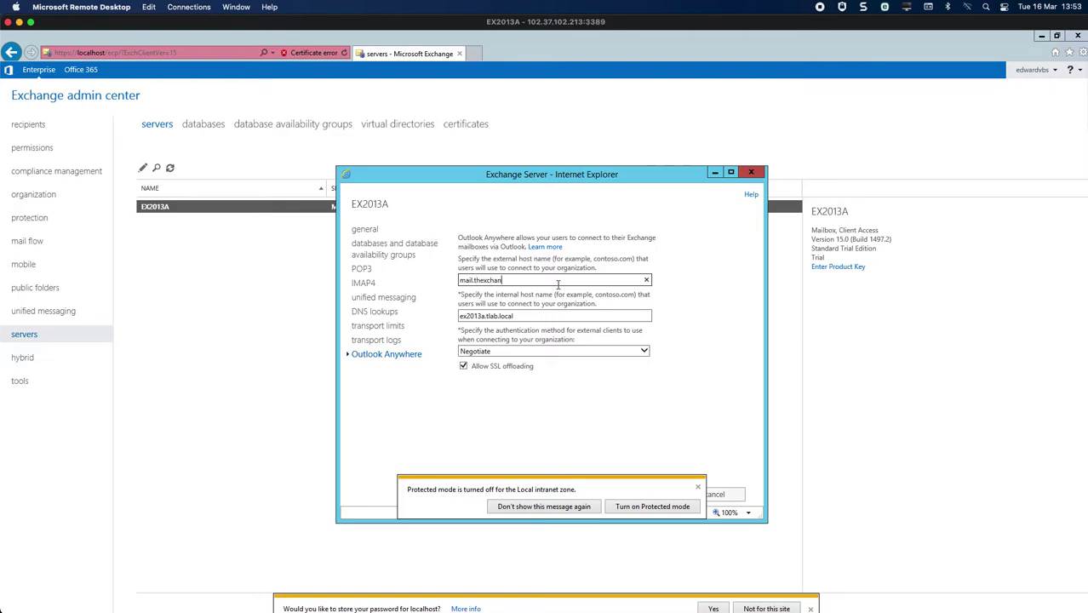
text(gelab.com)
- Reuse mail.thexchangelab.com as the Outlook Anywhere internal host name and save with Basic as the external clients' authentication method
drag(558, 281, 401, 280)
key(ctrl+c)
drag(521, 317, 373, 322)
key(ctrl+v)
click(503, 352)
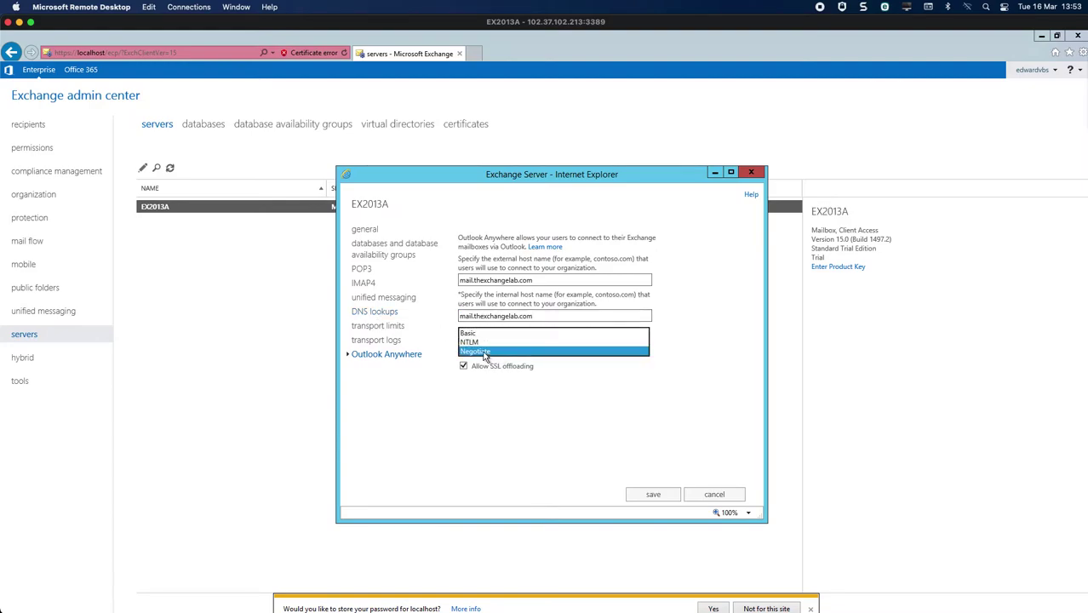
click(479, 332)
click(652, 494)
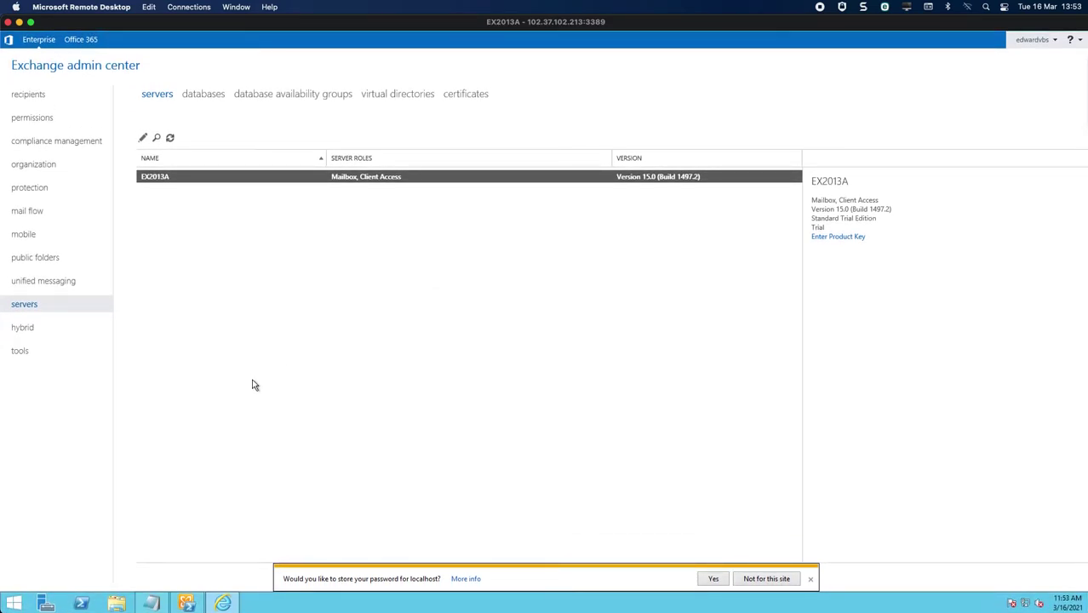
- Switch to the Exchange Management Shell, clear it and check the organization's MAPI setting with Get-OrganizationConfig | FL MAP*
click(189, 601)
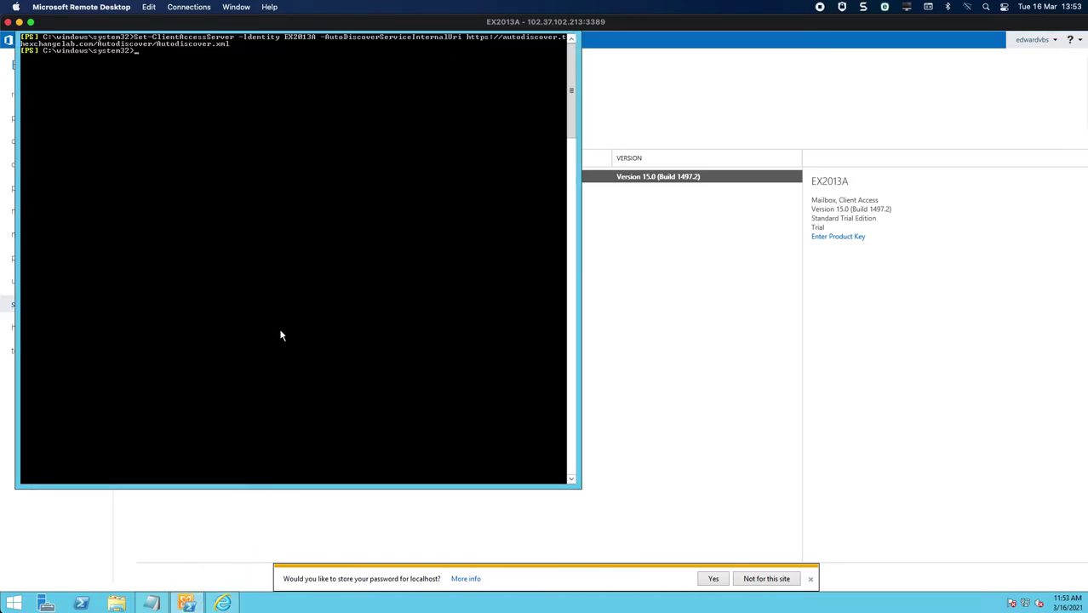
text(cls)
key(Return)
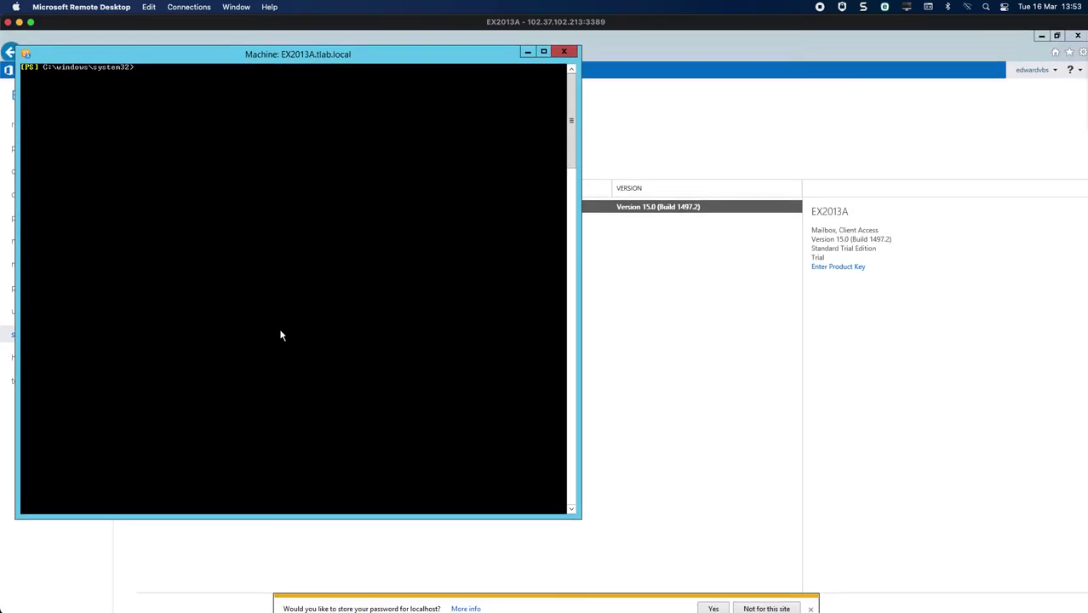
text(get-org)
key(Tab)
key(Tab)
text(| Fl MAP*)
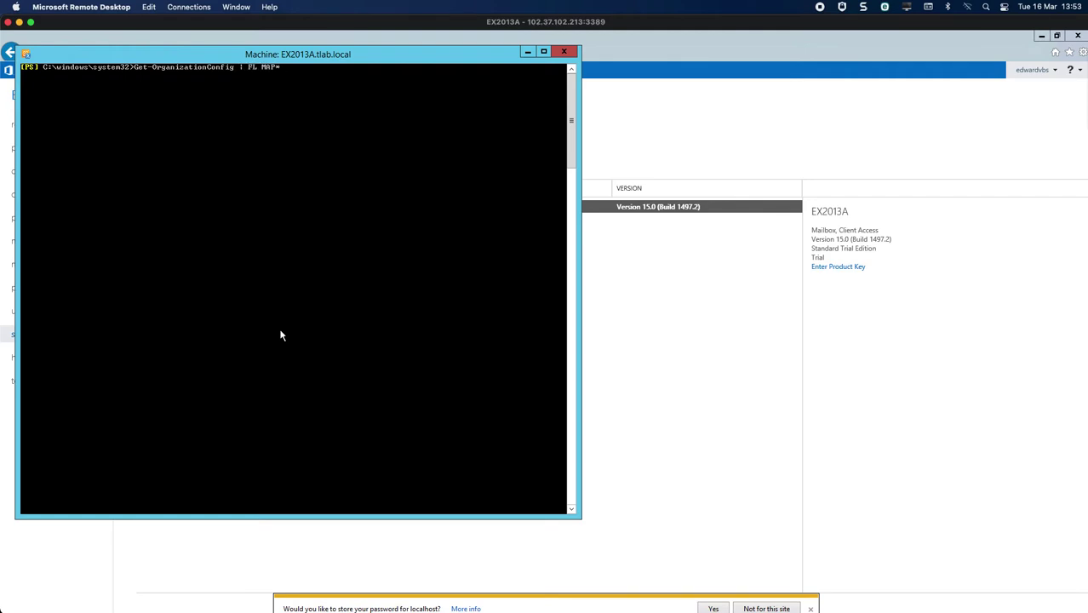
key(Return)
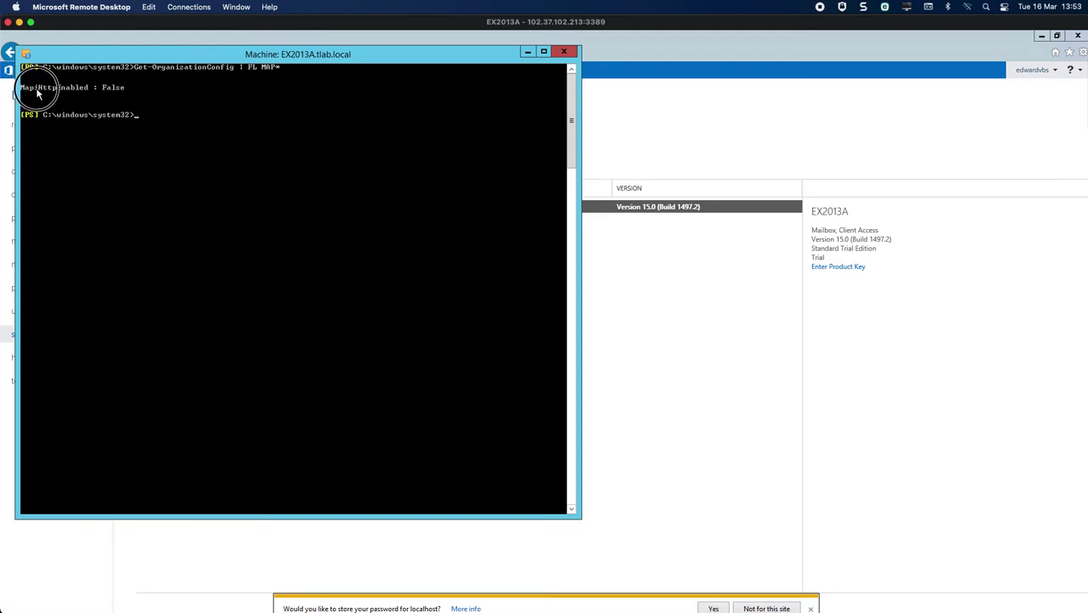
right_click(88, 94)
click(104, 96)
drag(22, 86, 129, 90)
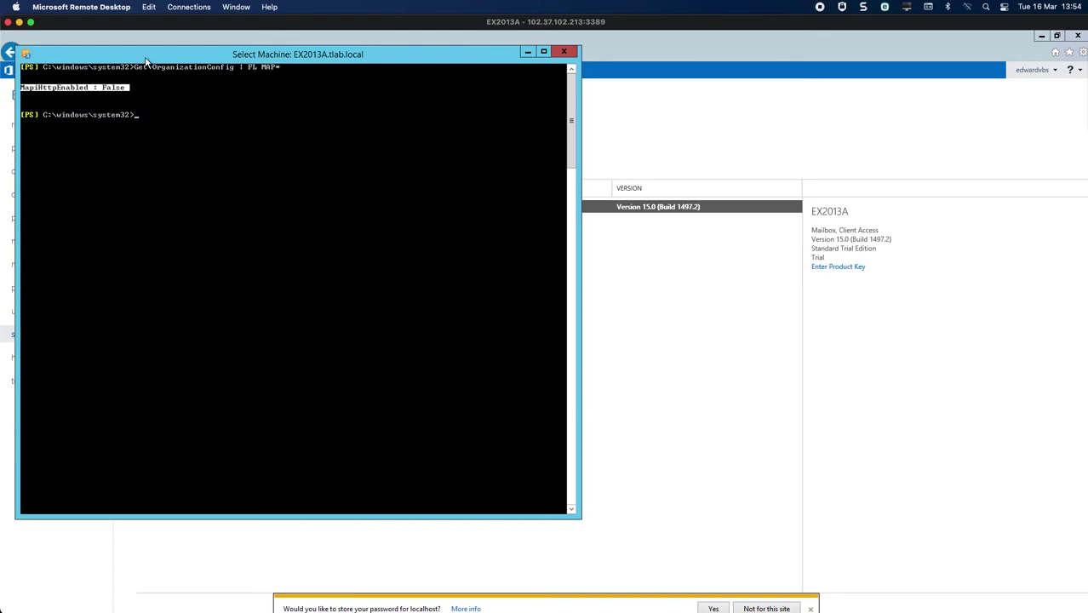
click(142, 97)
click(113, 102)
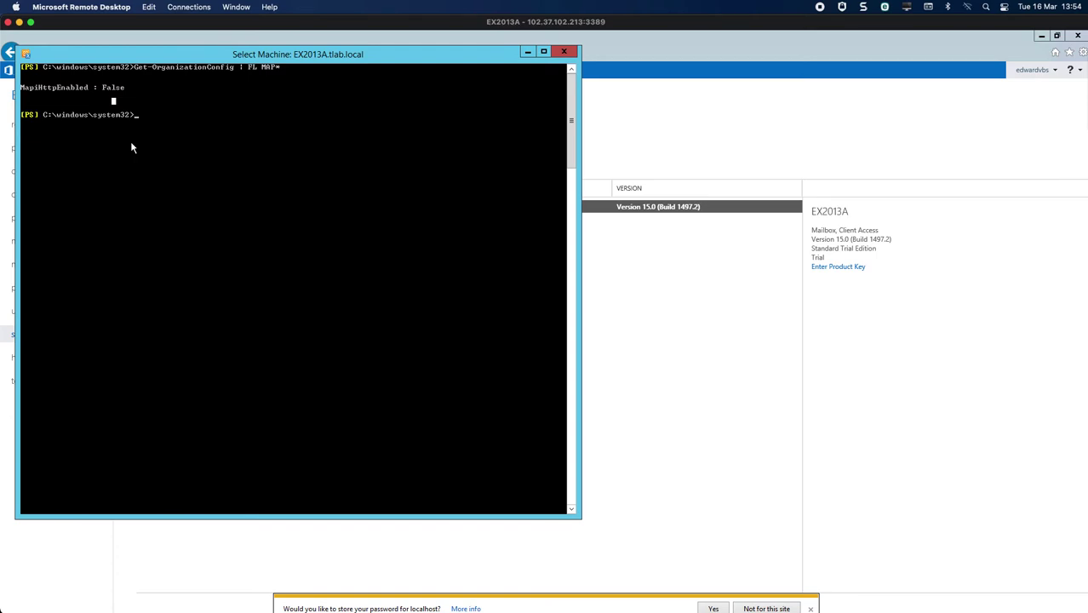
click(167, 143)
- Enable MAPI over HTTP for the organization by running Set-OrganizationConfig -MapiHttpEnabled $True
text(SET)
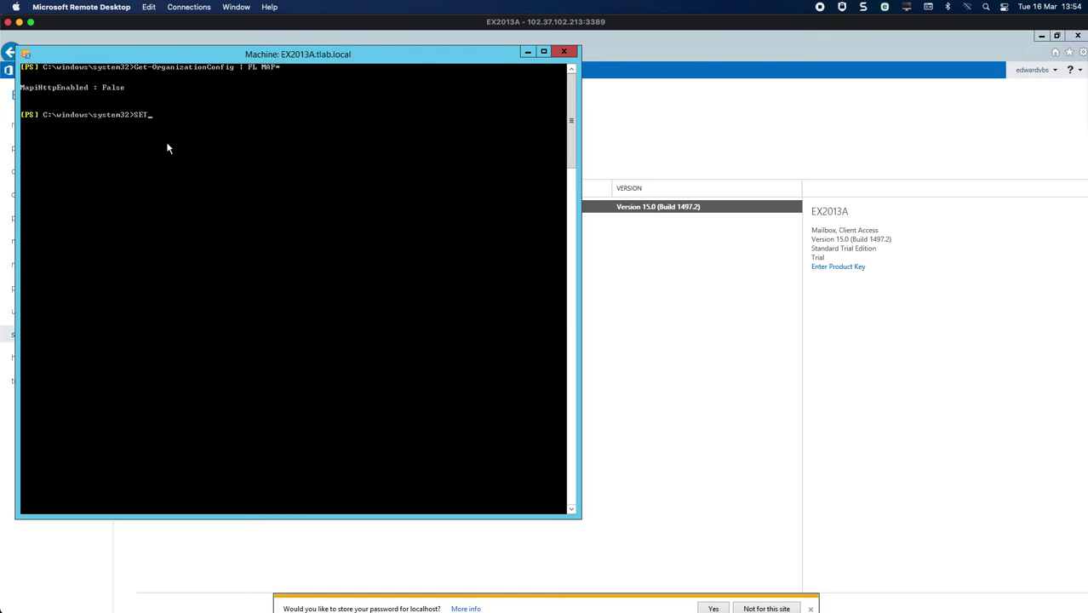
key(BackSpace)
key(BackSpace)
key(BackSpace)
text(set-or)
key(Tab)
key(Tab)
key(shift+Tab)
text(-map)
key(Tab)
text($Tr)
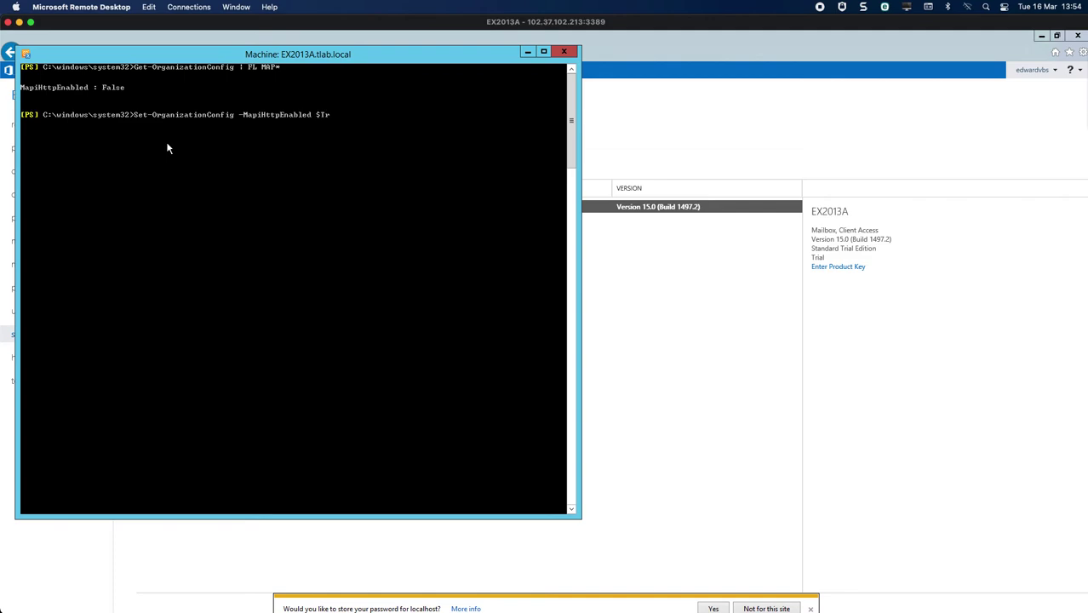
text(ue)
key(Return)
- Rerun Get-OrganizationConfig | FL MAP* to verify the organization's MAPI over HTTP setting
key(Up)
key(Up)
key(Return)
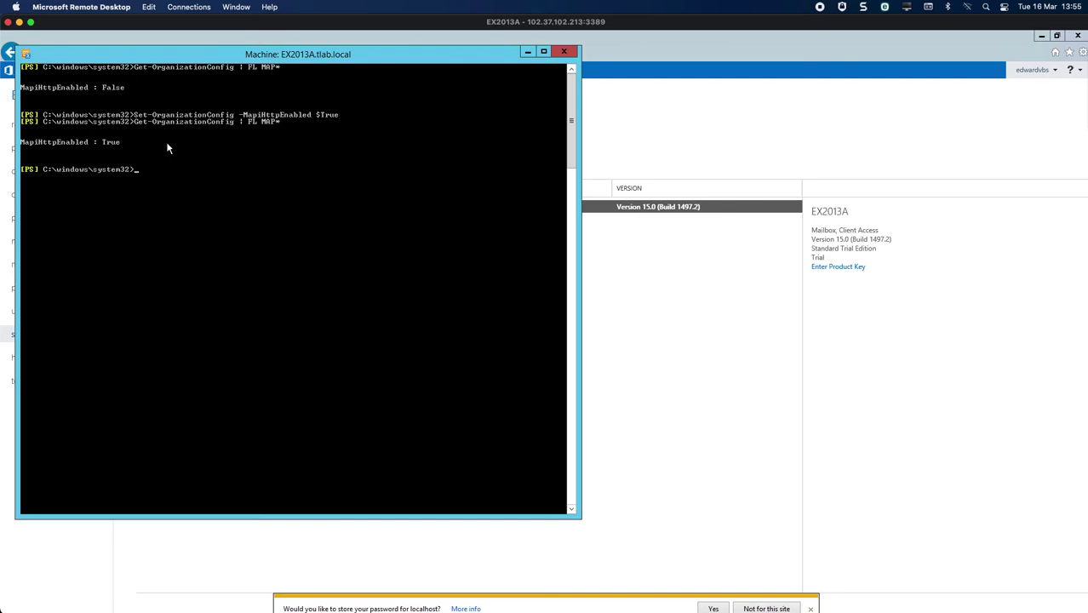
- Review the virtual directories list in the Exchange admin center, then return to the Exchange Management Shell
click(644, 274)
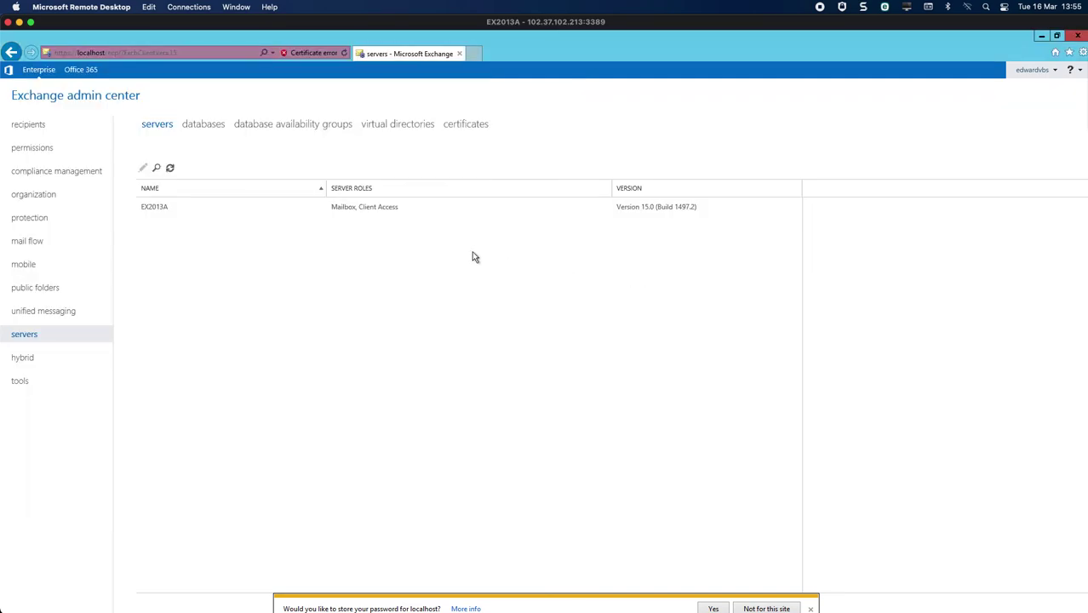
click(410, 130)
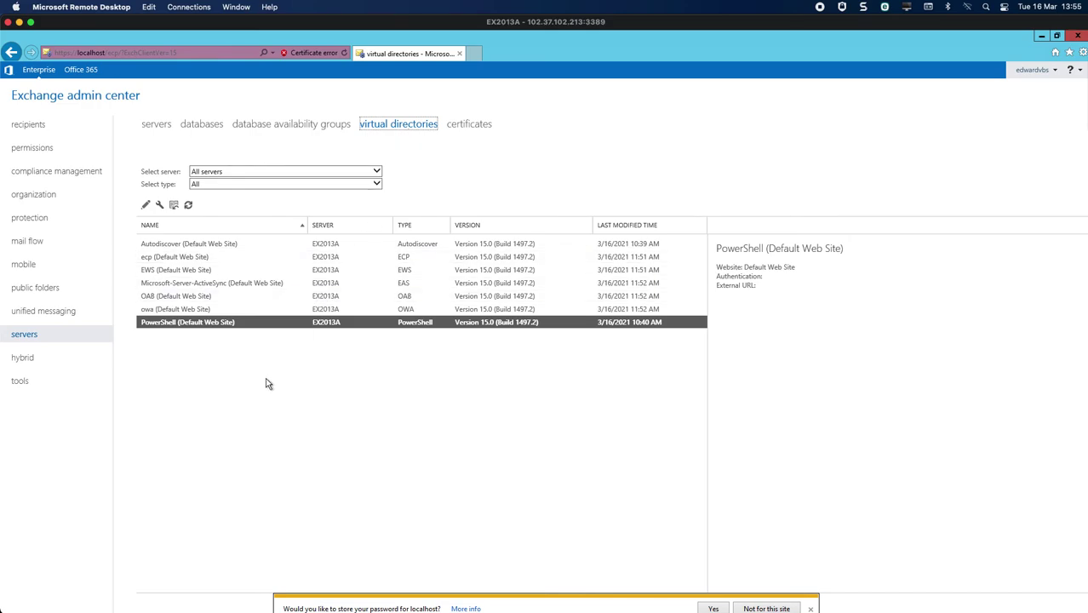
scroll(268, 382, down, 2)
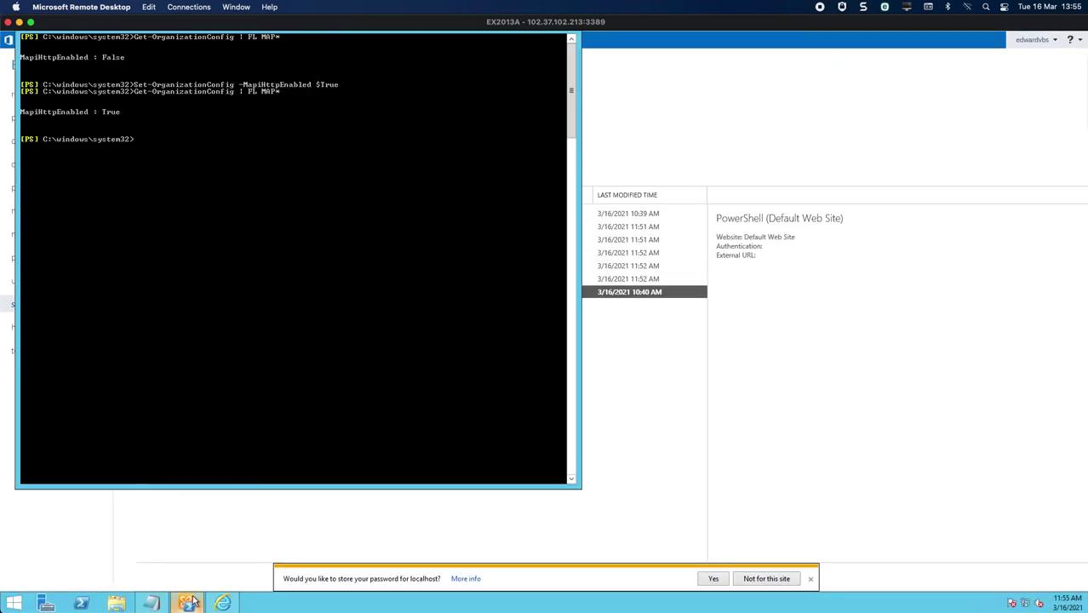
click(192, 602)
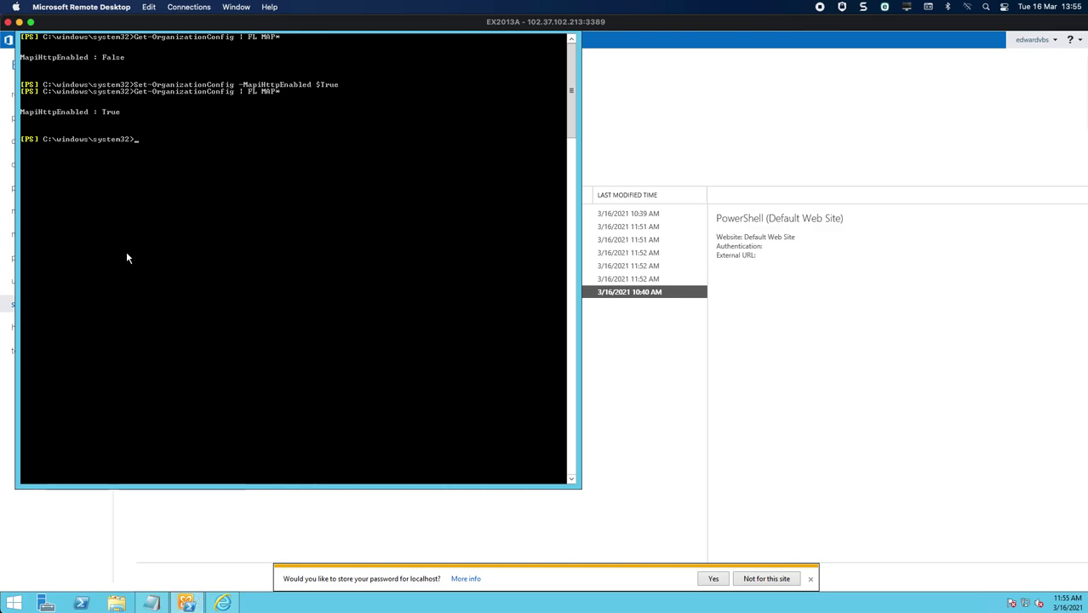
- Switch back to the Exchange admin center and open the servers' certificates list
click(602, 369)
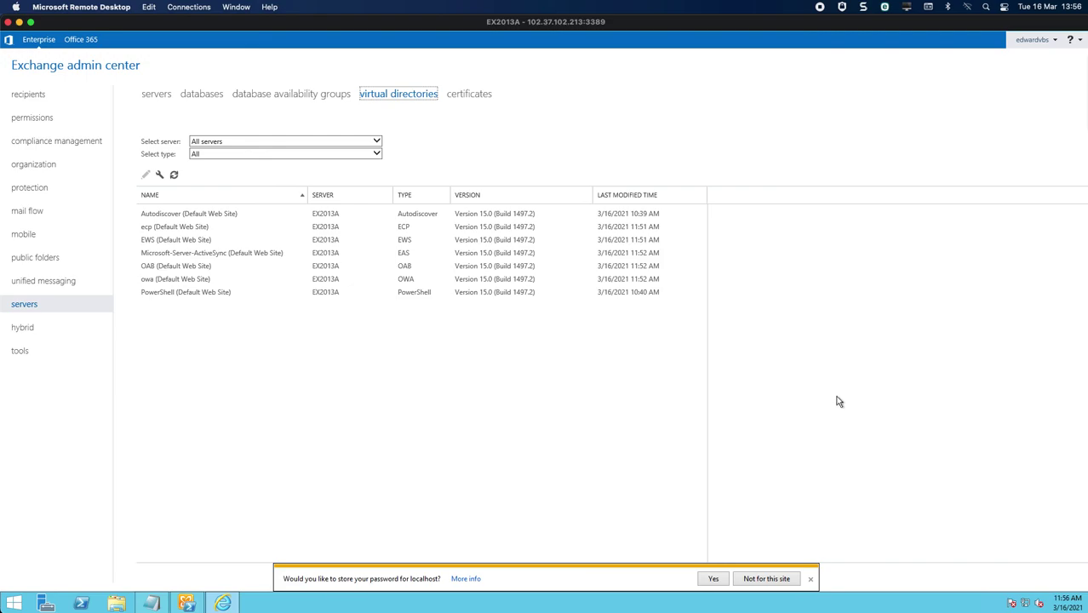
click(480, 93)
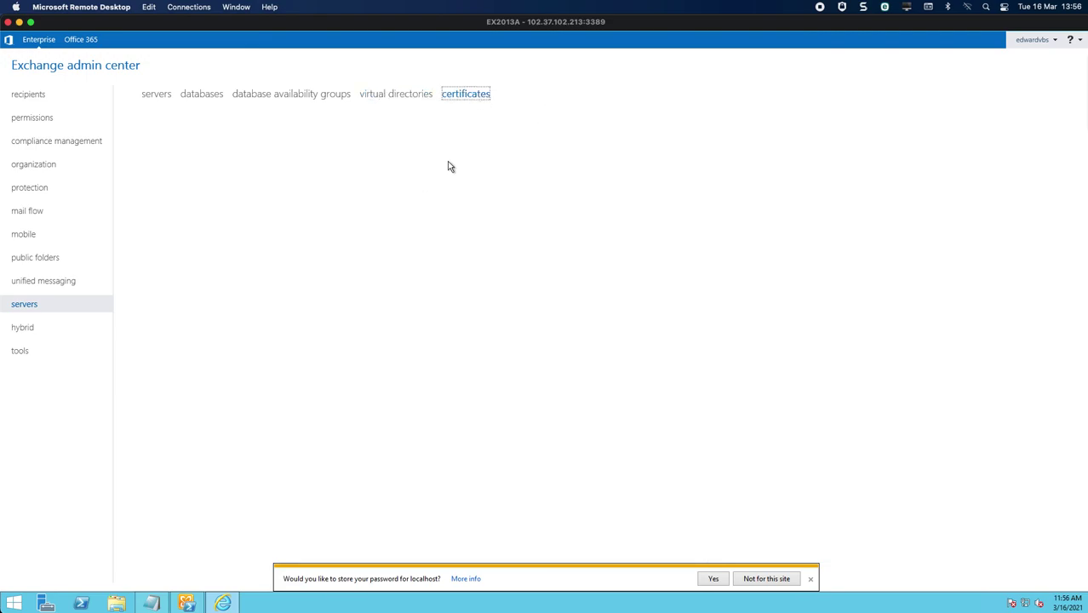